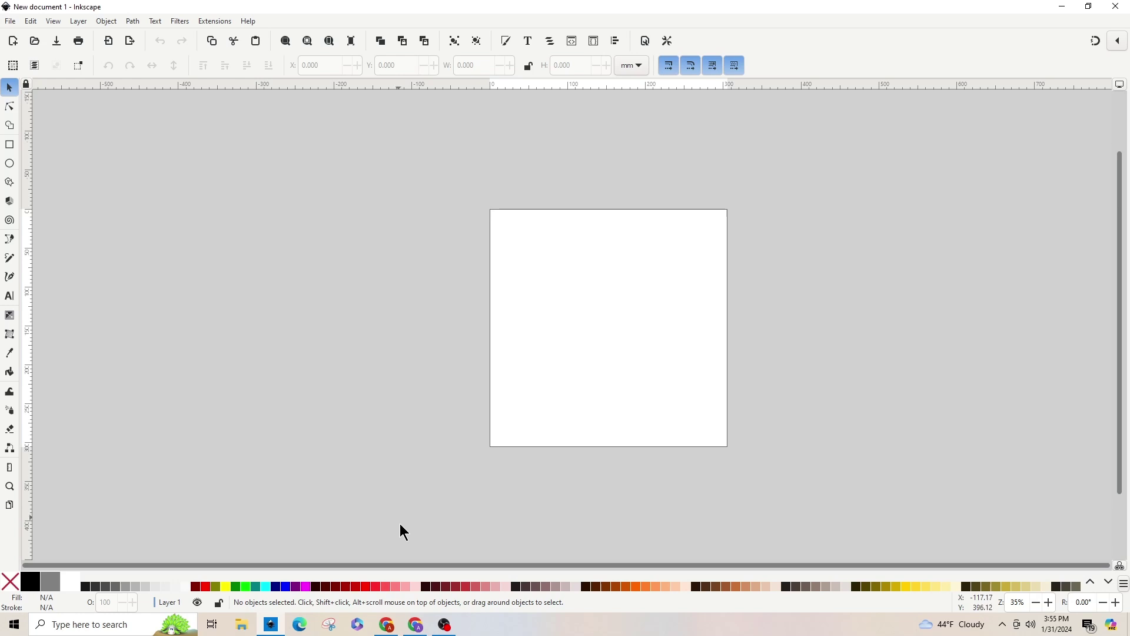
# Step: Switch to Chrome and copy the black circular Lululemon logo by 1000 Logos from the Google image results
pyautogui.click(415, 626)
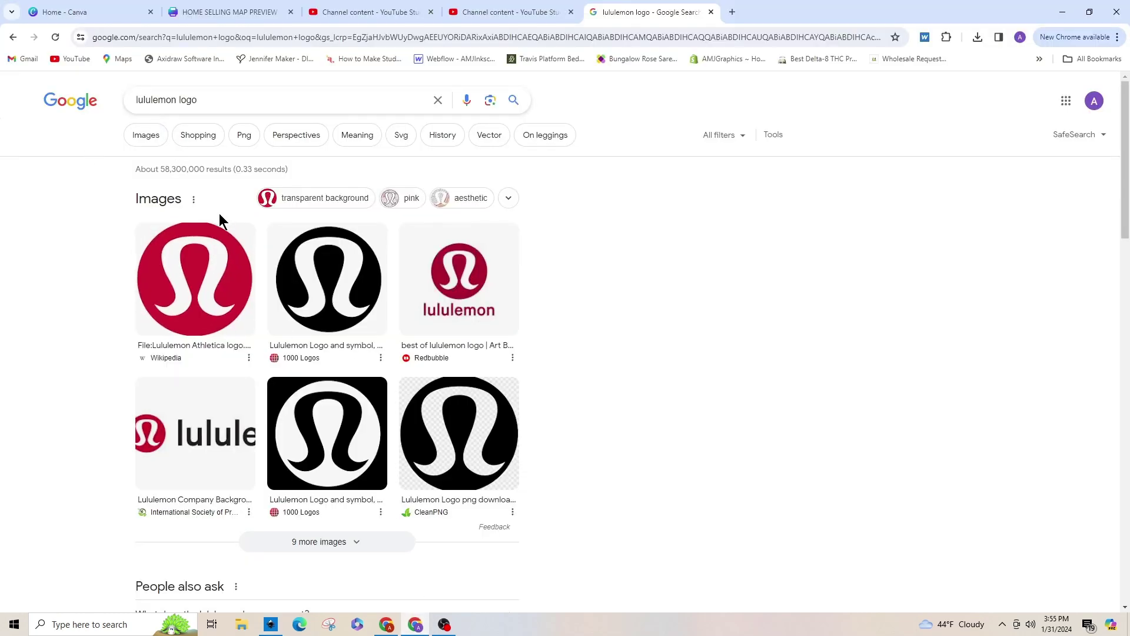
pyautogui.click(142, 146)
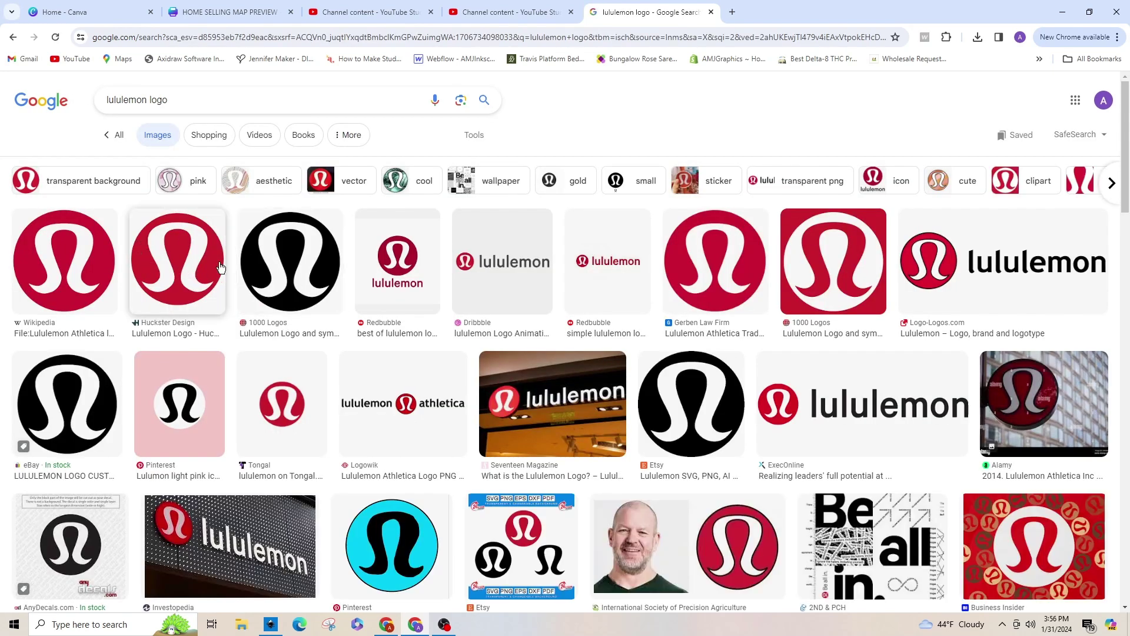
pyautogui.click(293, 257)
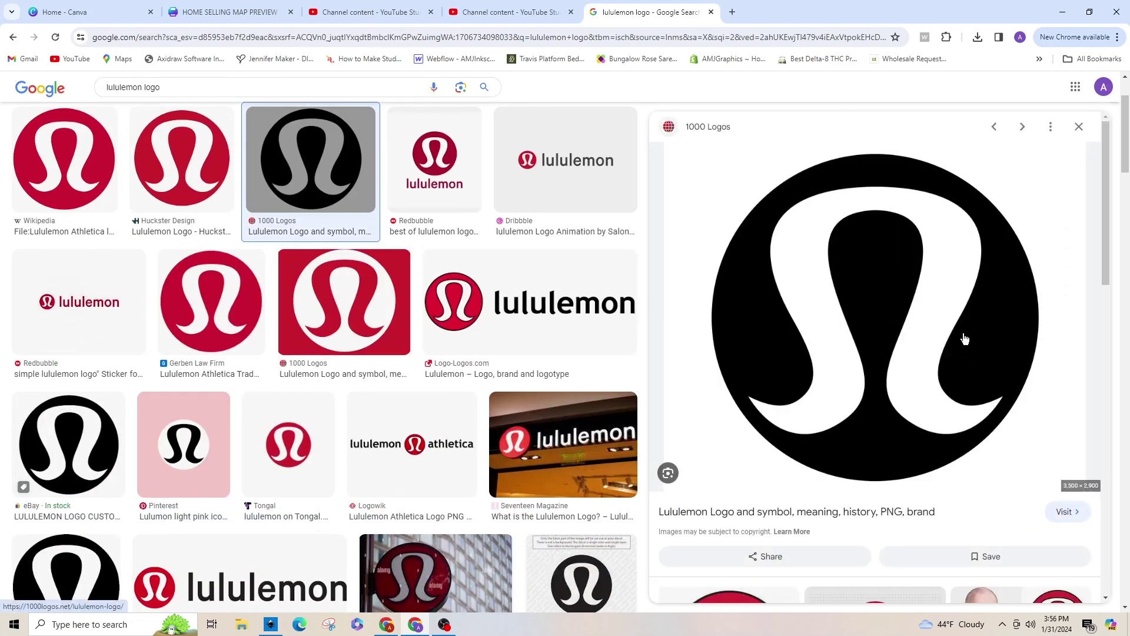
pyautogui.rightClick(887, 274)
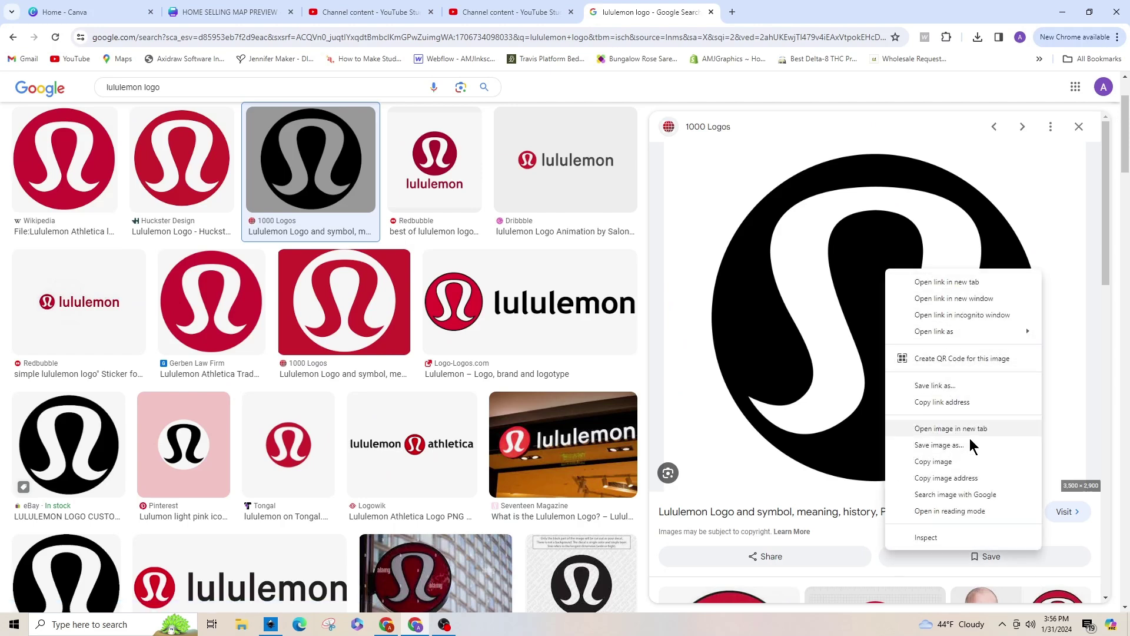
pyautogui.click(961, 465)
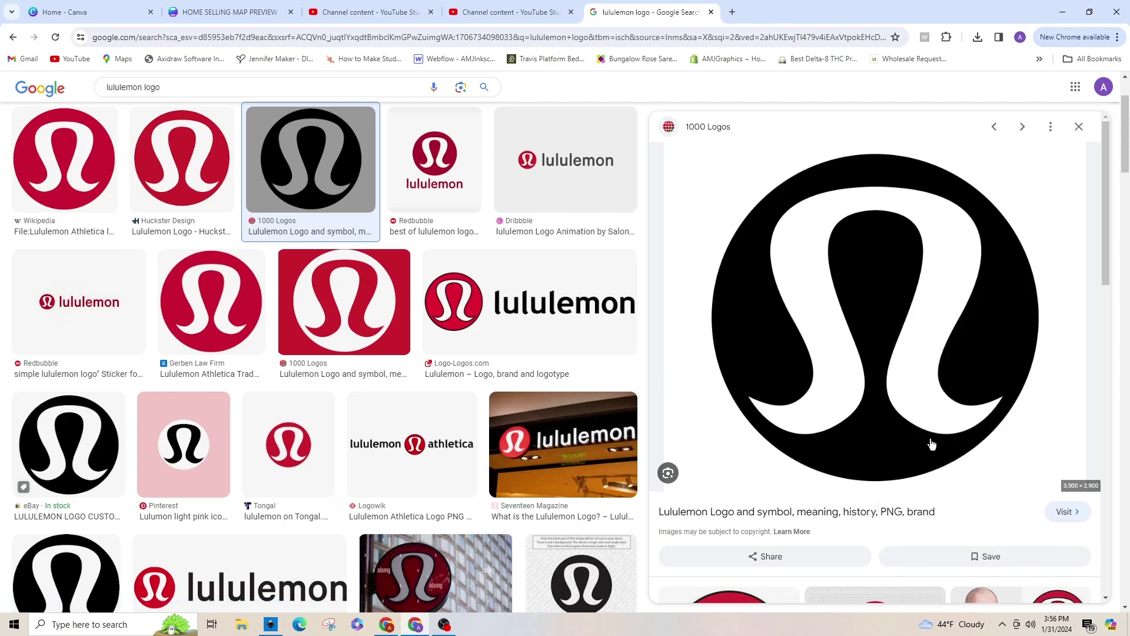
# Step: Switch to Inkscape, paste the copied logo image and reposition it so it is centred more closely over the page
pyautogui.click(271, 625)
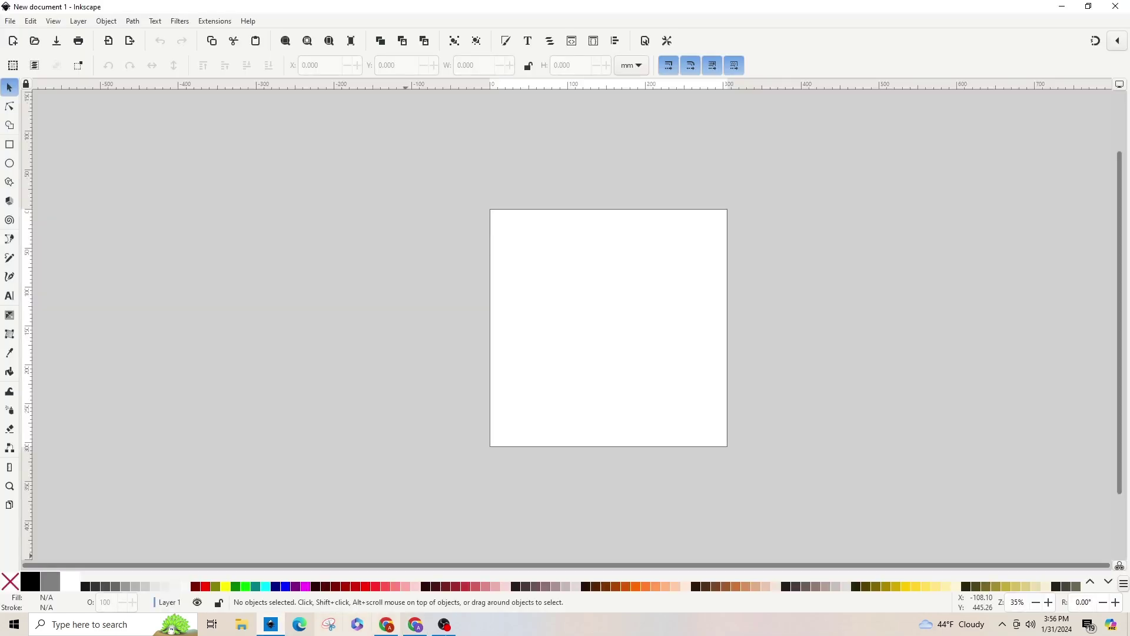
pyautogui.rightClick(613, 285)
pyautogui.click(632, 295)
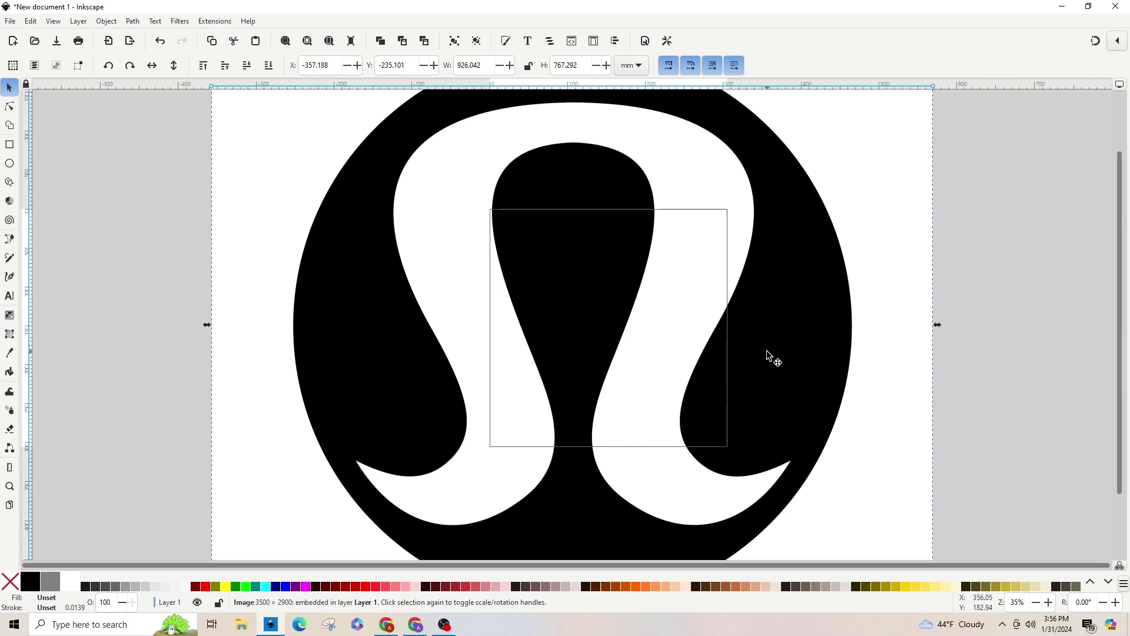
pyautogui.press('-')
pyautogui.press('-')
pyautogui.press('-')
pyautogui.moveTo(636, 313); pyautogui.dragTo(663, 324)
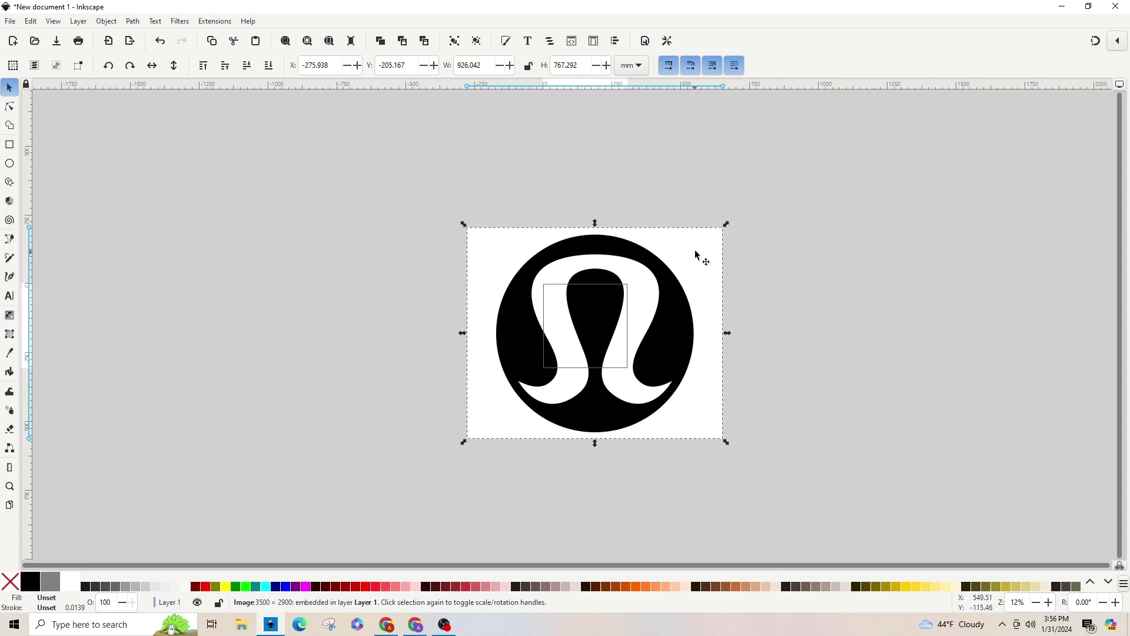
# Step: Open Trace Bitmap for the pasted logo image and choose multicolor tracing with the Colors detection mode
pyautogui.click(827, 284)
pyautogui.click(659, 270)
pyautogui.click(133, 22)
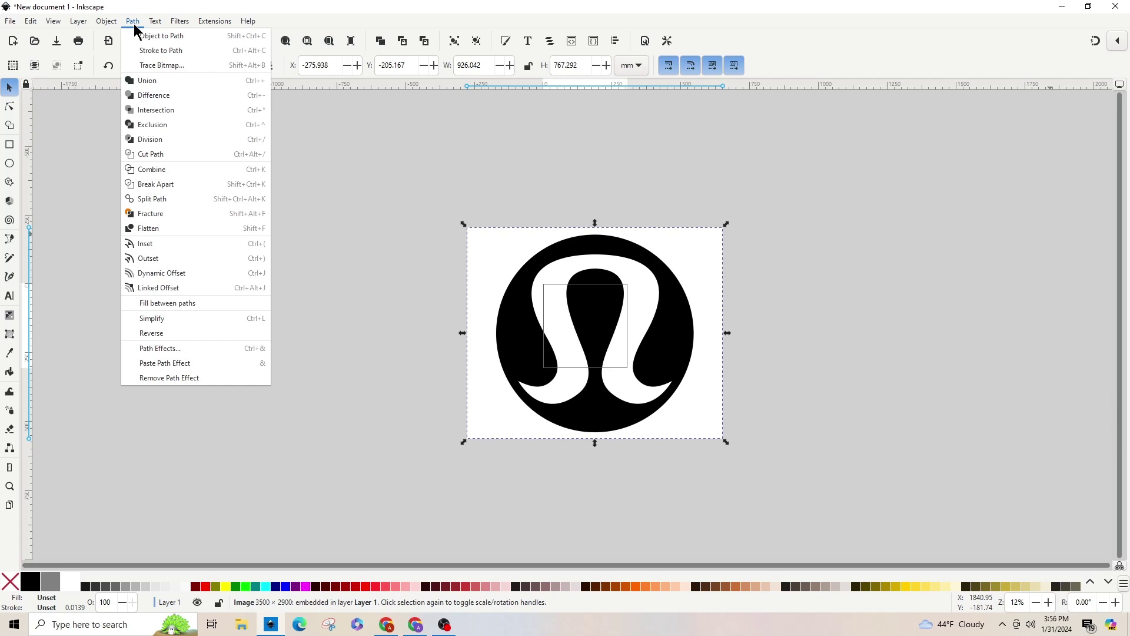
pyautogui.click(147, 66)
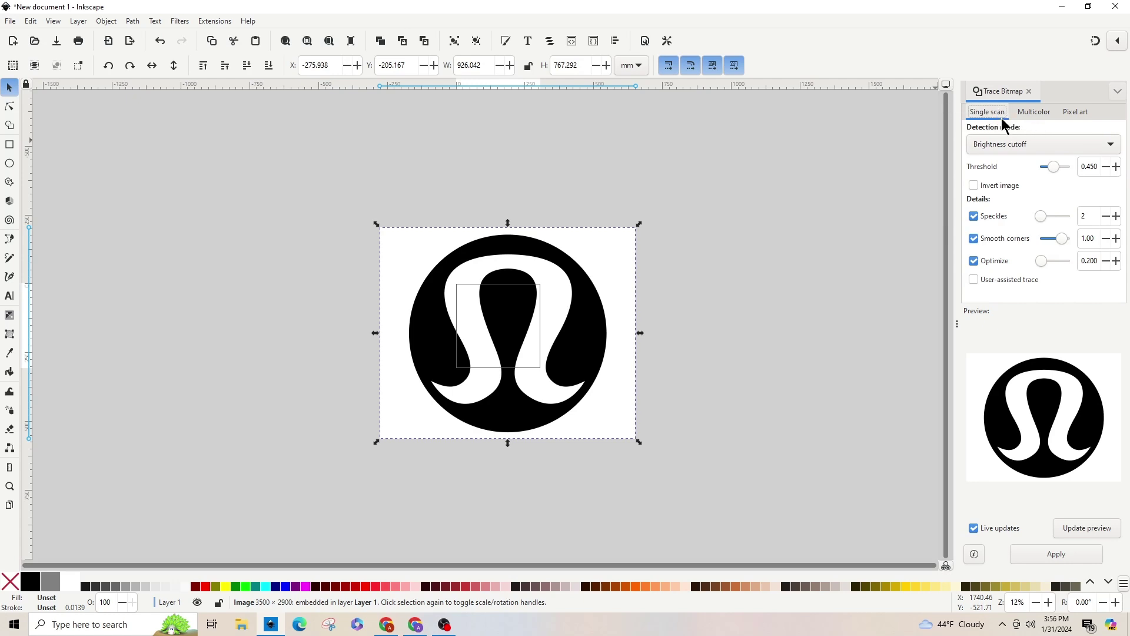
pyautogui.click(1040, 117)
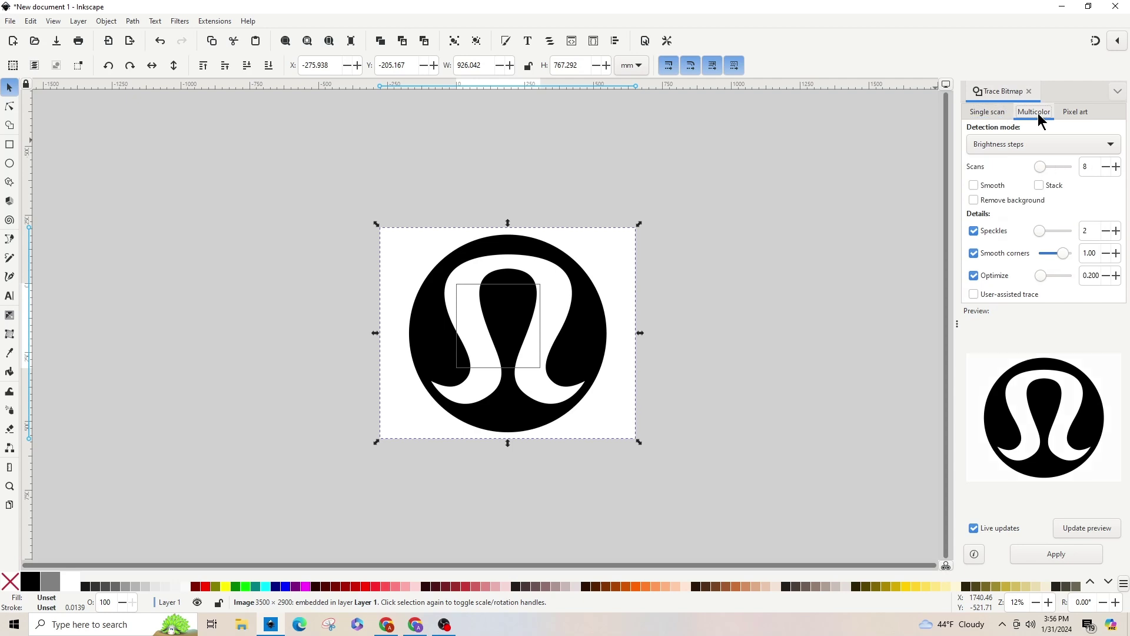
pyautogui.click(1022, 148)
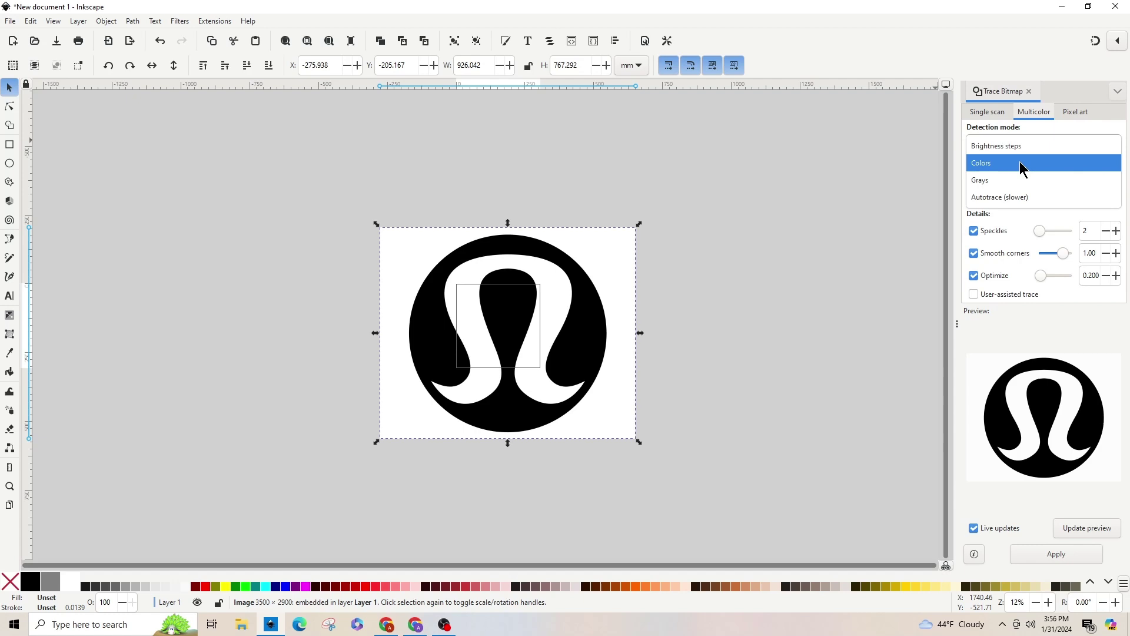
pyautogui.click(1023, 171)
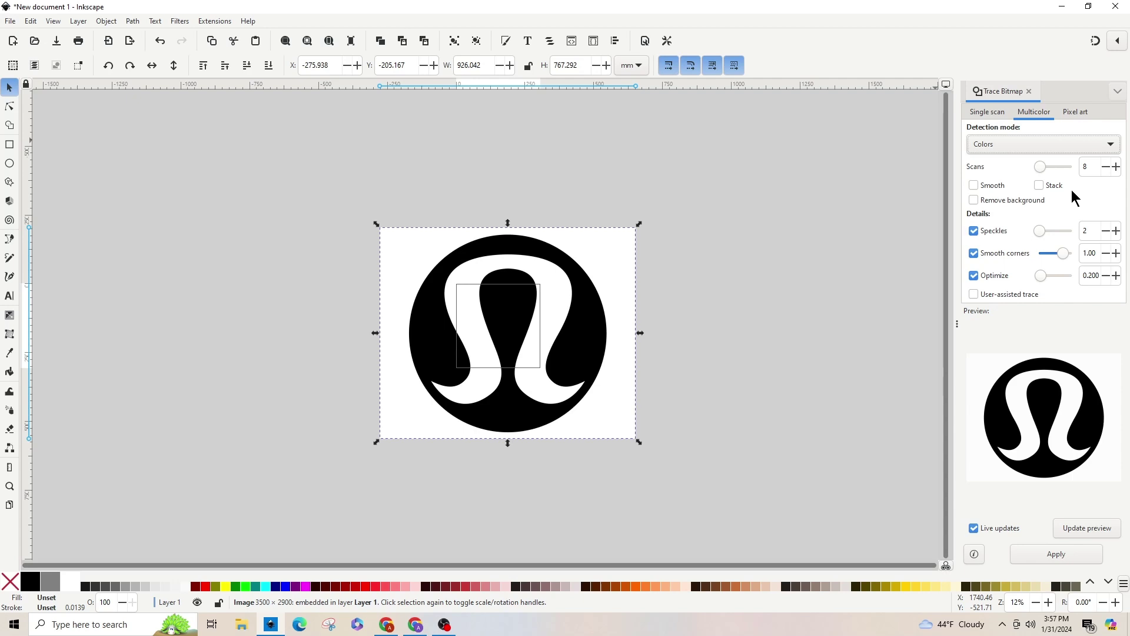
# Step: Trace the logo image with 2 scans and background removal
pyautogui.click(1104, 168)
pyautogui.click(1106, 168)
pyautogui.click(1108, 167)
pyautogui.click(1108, 167)
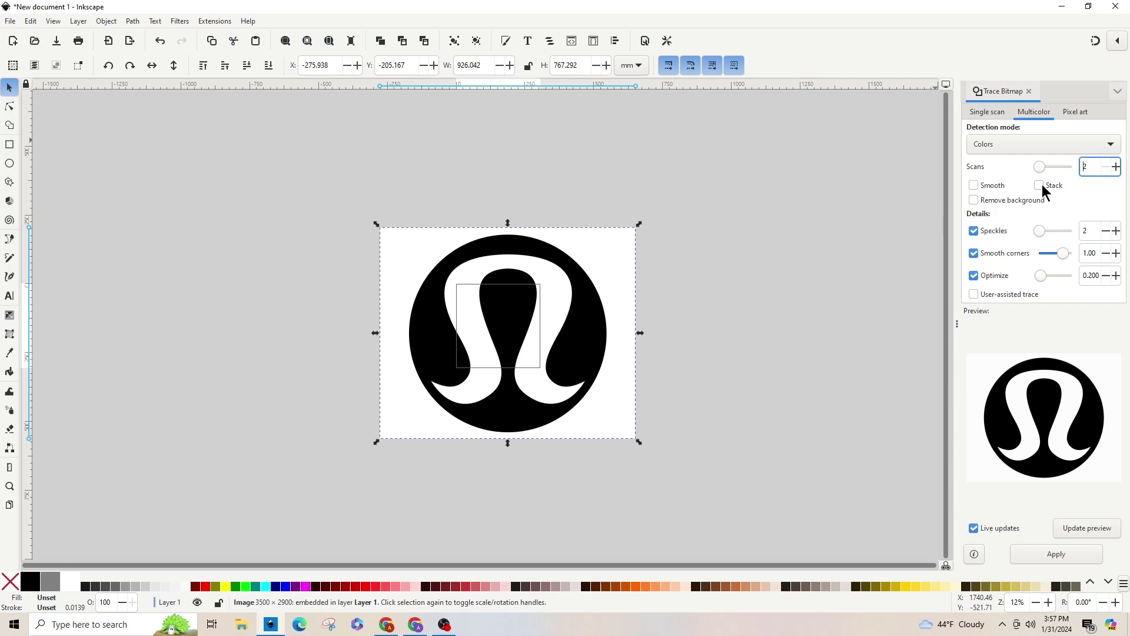
pyautogui.click(974, 203)
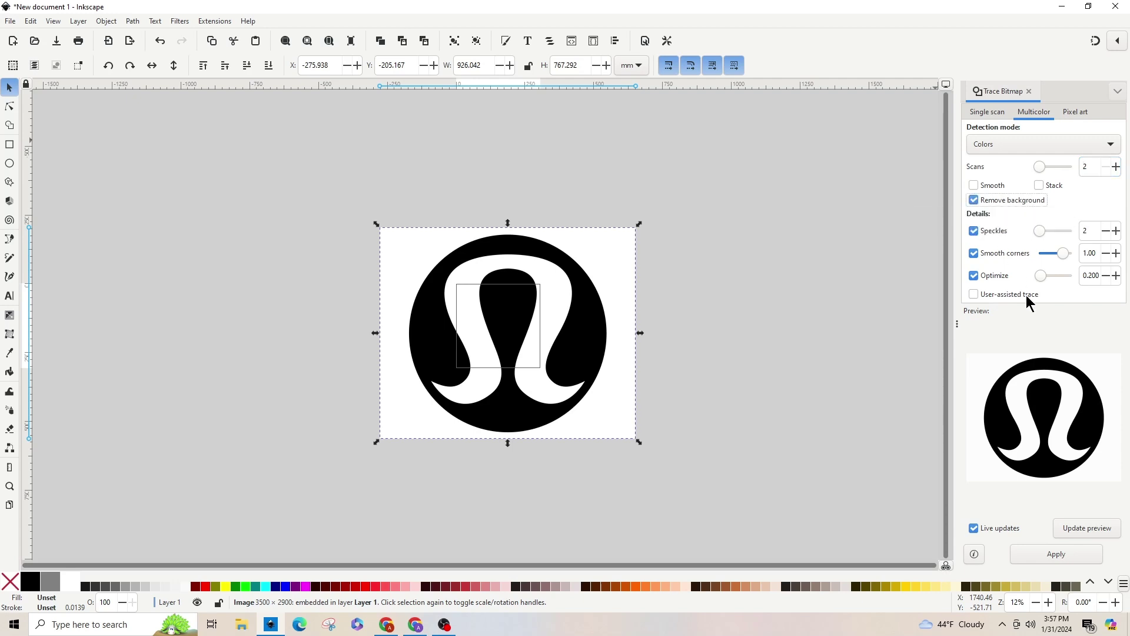
pyautogui.click(1031, 557)
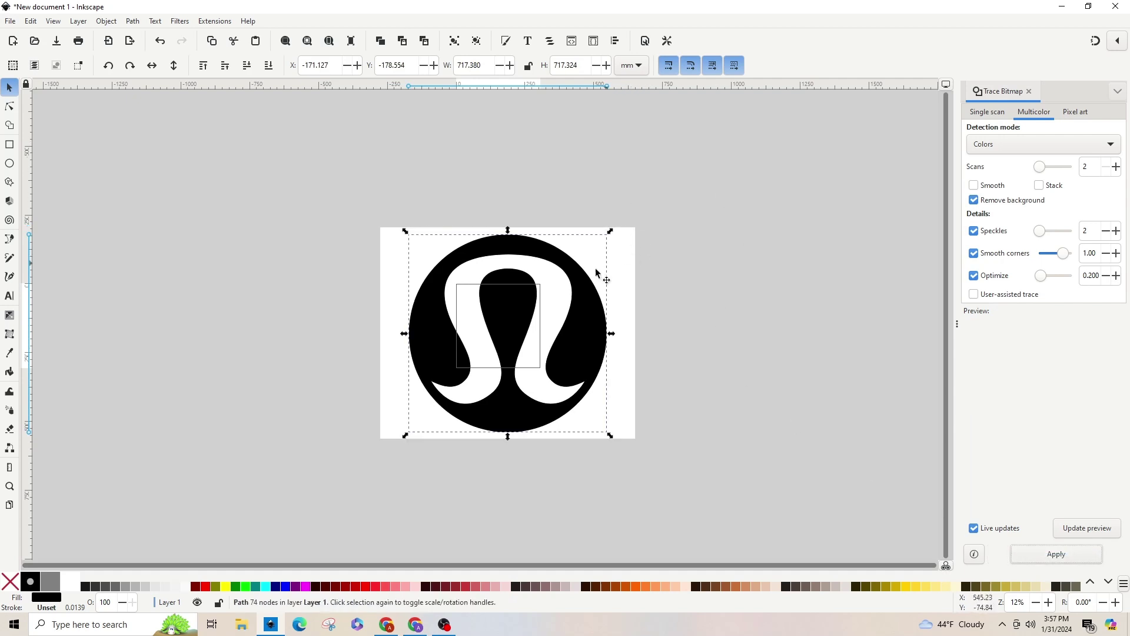
# Step: Move the traced logo beside the original image and delete the original bitmap
pyautogui.moveTo(589, 301); pyautogui.dragTo(837, 285)
pyautogui.click(566, 323)
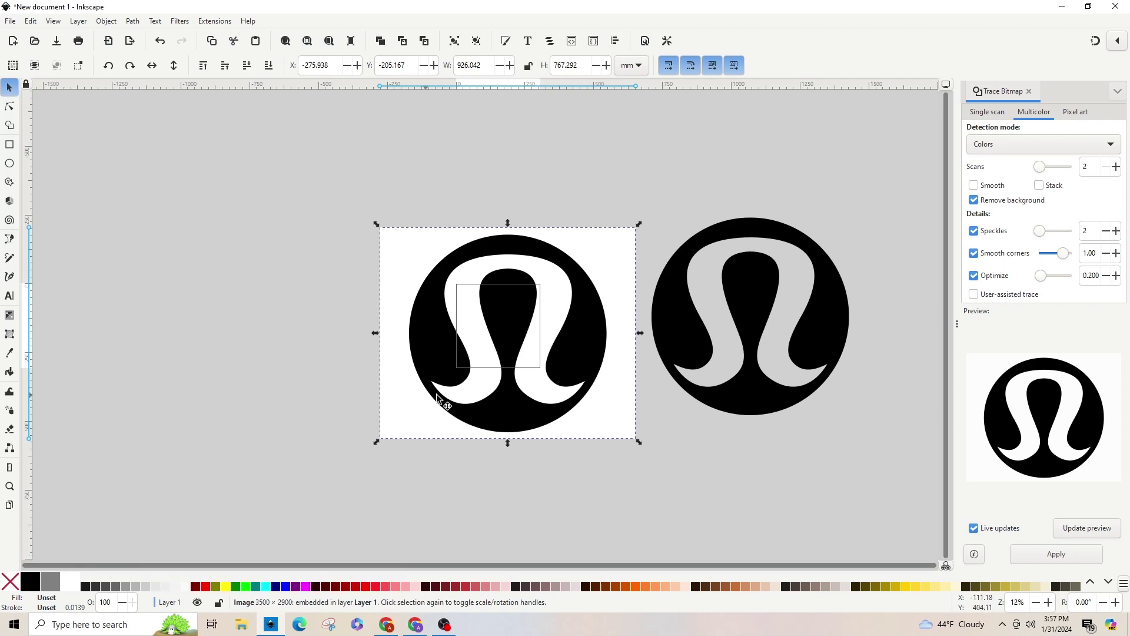
pyautogui.click(832, 310)
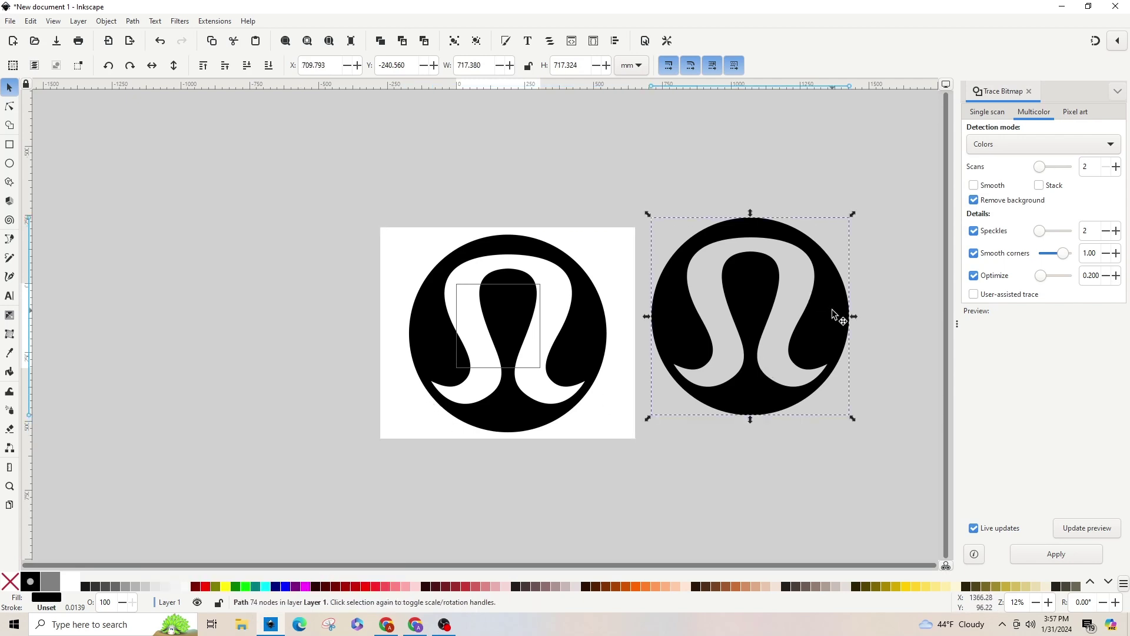
pyautogui.click(509, 274)
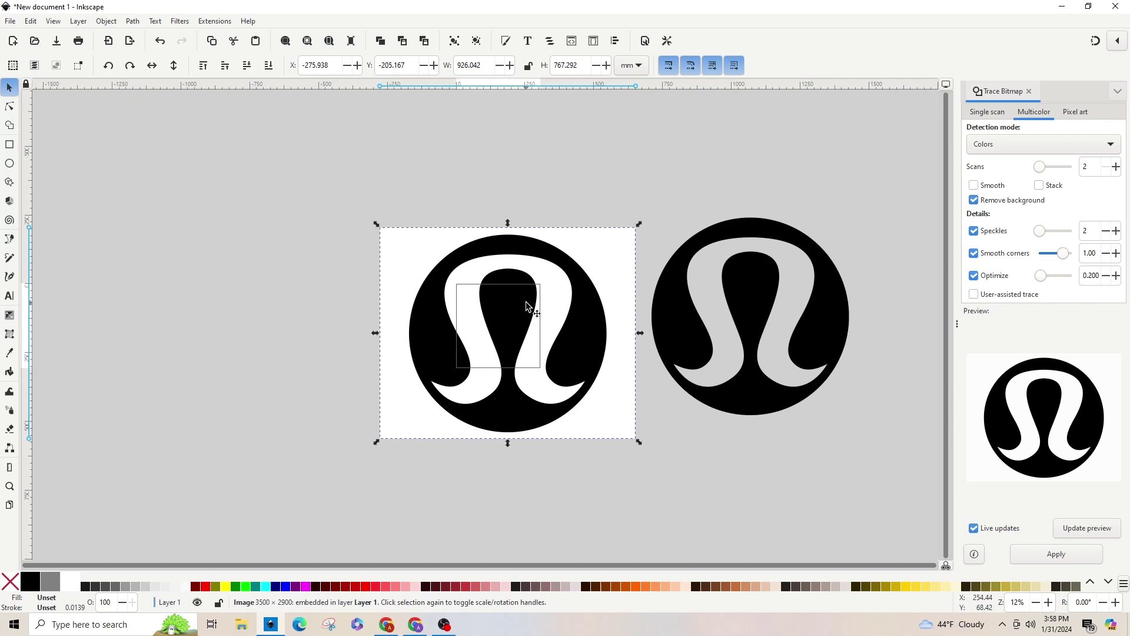
pyautogui.press('Delete')
# Step: Move the traced logo over the page and scale it down to about 196 mm wide so it fits inside
pyautogui.click(836, 324)
pyautogui.moveTo(832, 328); pyautogui.dragTo(578, 331)
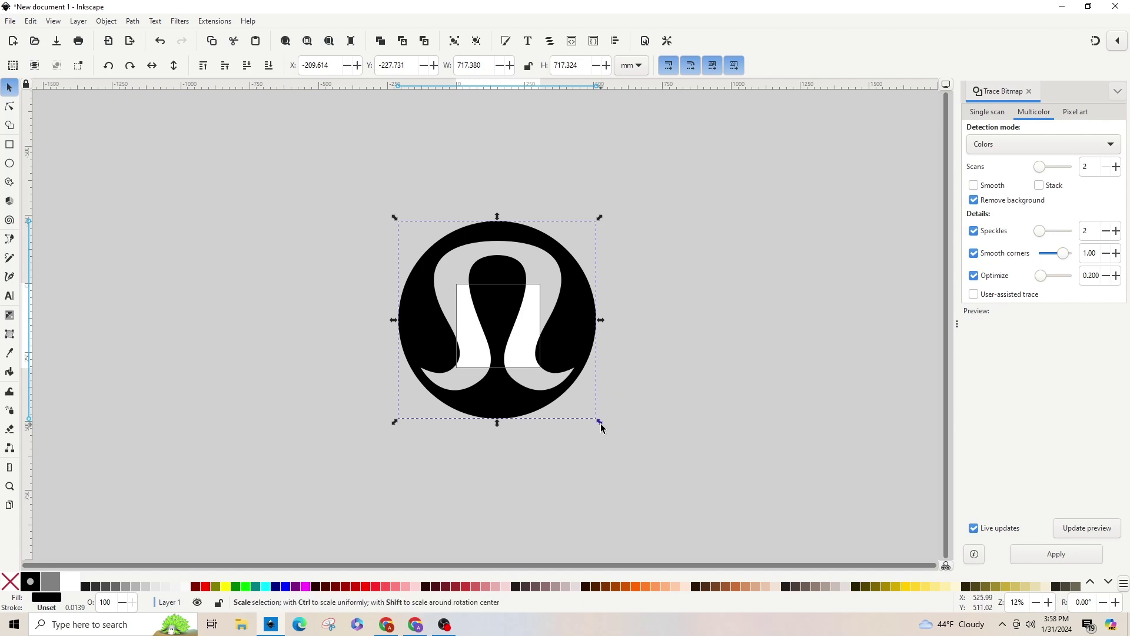
pyautogui.moveTo(601, 427); pyautogui.dragTo(510, 350)
pyautogui.press('3')
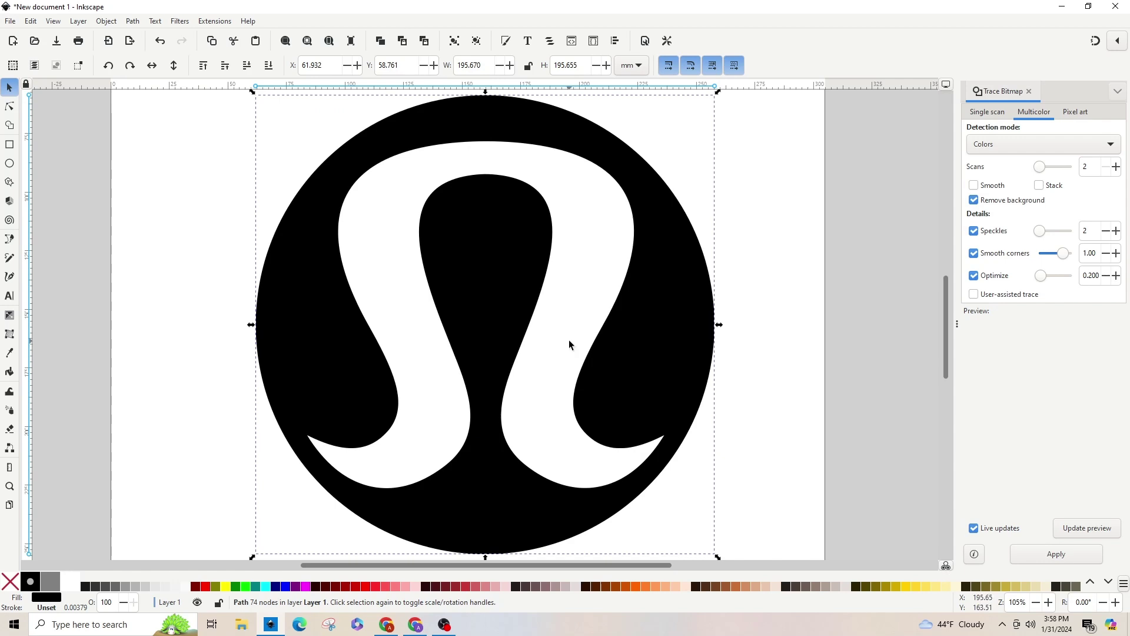
pyautogui.press('-')
pyautogui.press('-')
pyautogui.click(535, 325)
pyautogui.moveTo(569, 330)
pyautogui.mouseDown()
pyautogui.moveTo(557, 329)
pyautogui.moveTo(865, 308)
pyautogui.moveTo(588, 302)
pyautogui.moveTo(570, 314)
pyautogui.moveTo(581, 330)
pyautogui.mouseUp()
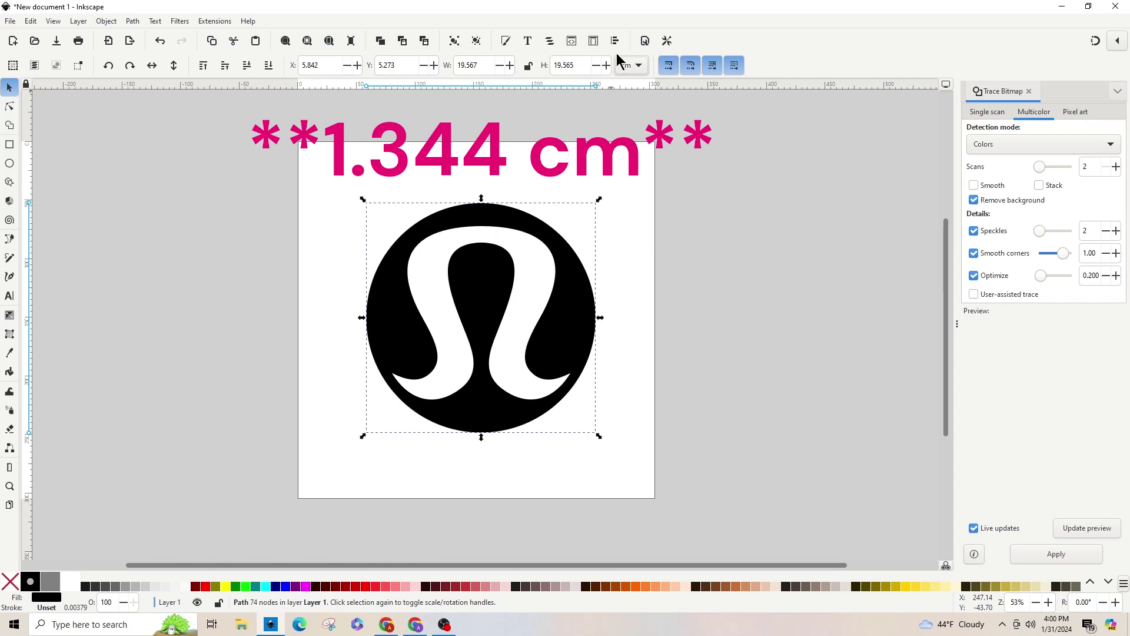
# Step: Set the logo's width to 1.2 cm with centimetres as the unit
pyautogui.click(640, 67)
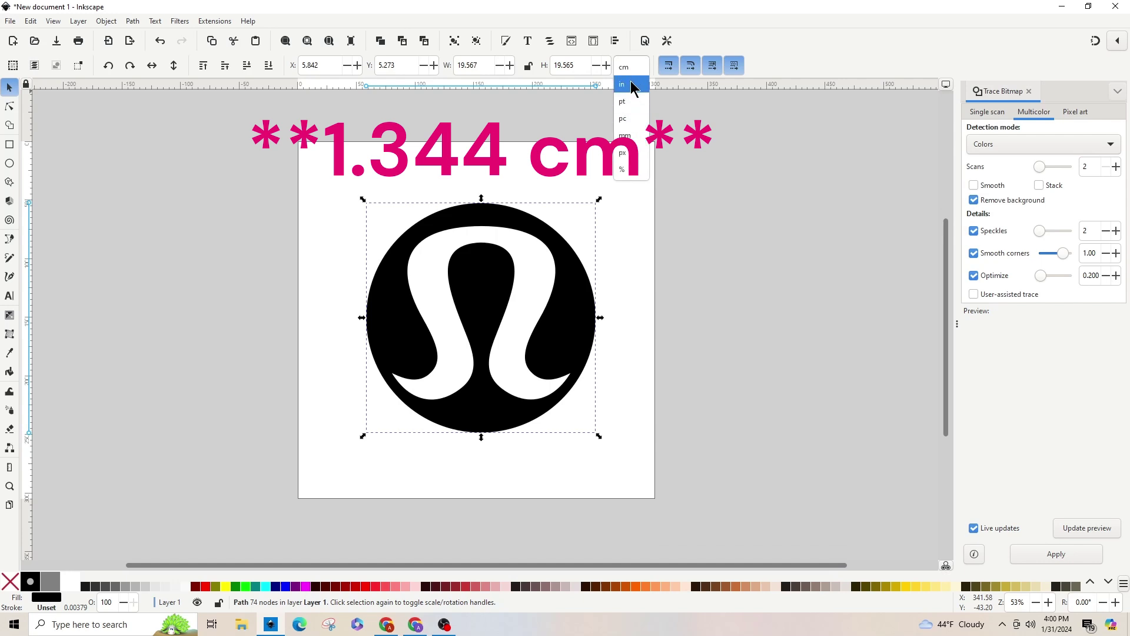
pyautogui.click(629, 71)
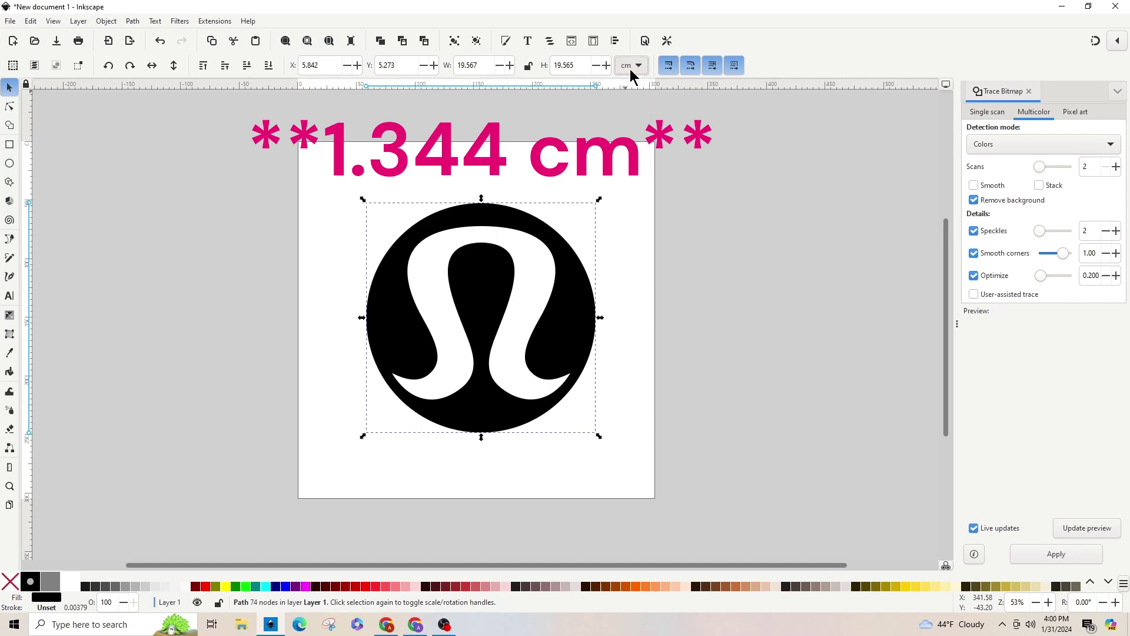
pyautogui.click(483, 66)
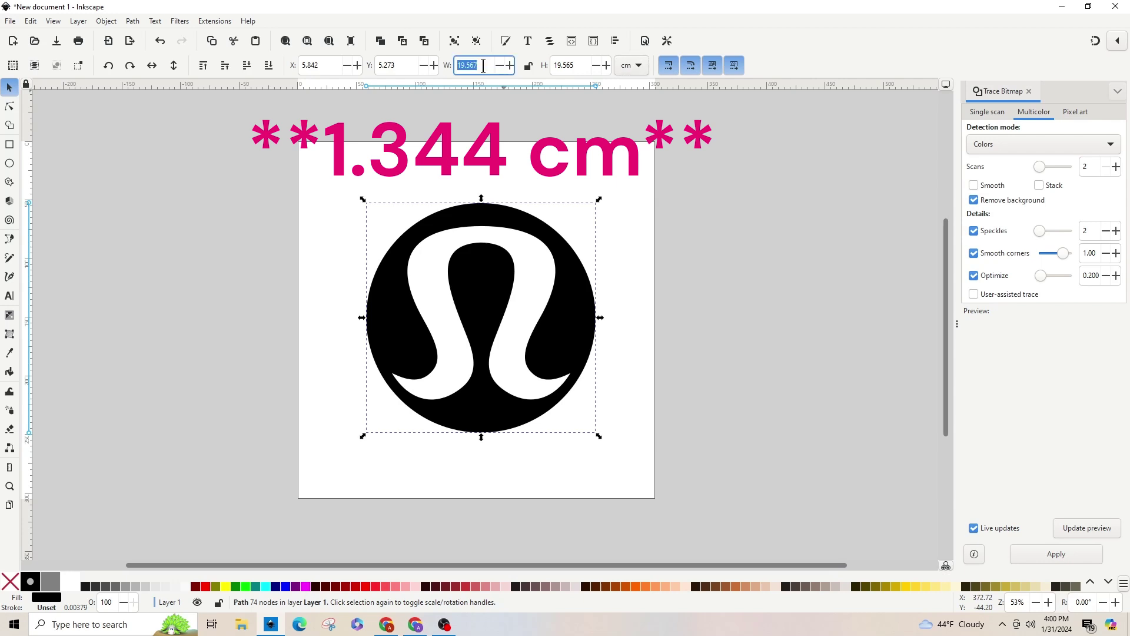
pyautogui.write('1.2')
pyautogui.press('Return')
# Step: Set the logo's height to 1.2 cm and lock its width-to-height ratio
pyautogui.doubleClick(570, 66)
pyautogui.write('1.2')
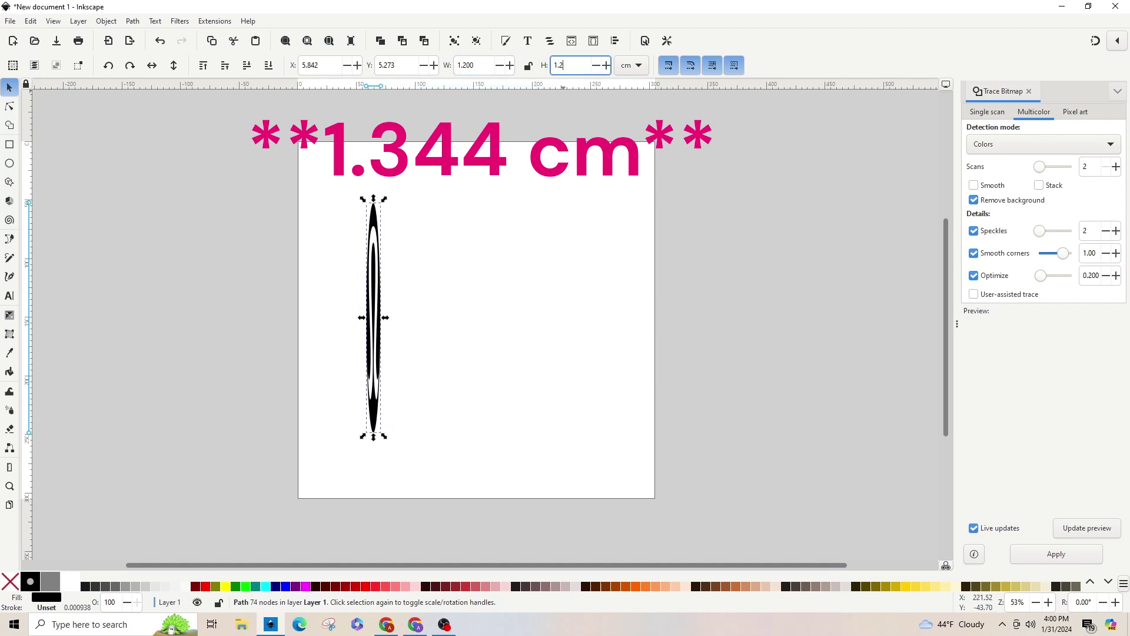
pyautogui.press('Return')
pyautogui.click(528, 66)
pyautogui.scroll(3, 412, 201)
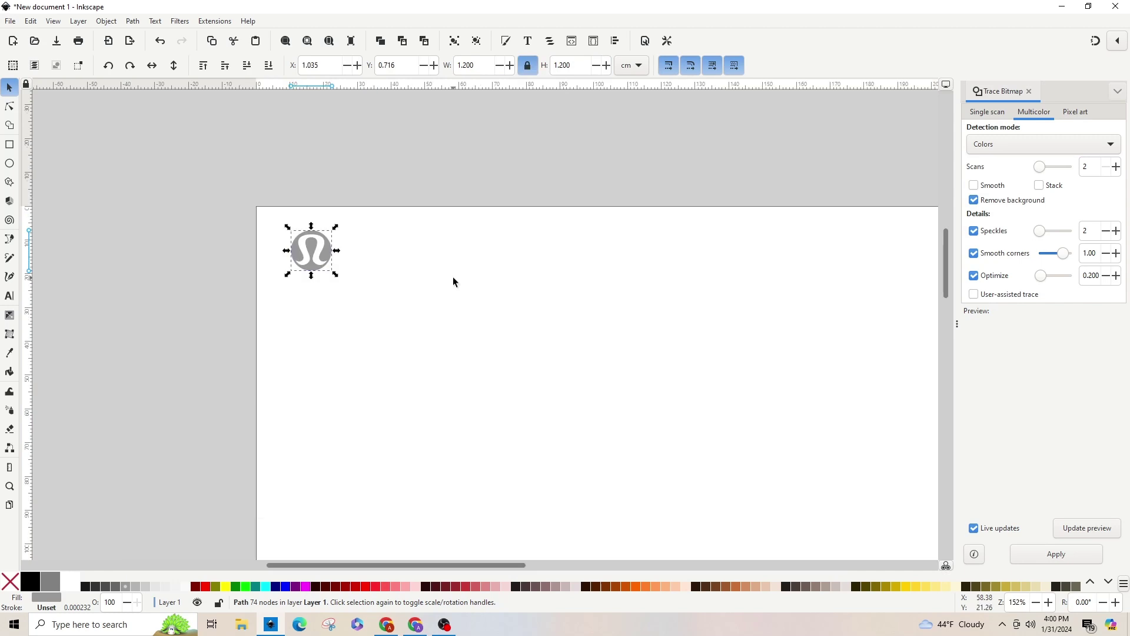
pyautogui.scroll(-2, 453, 282)
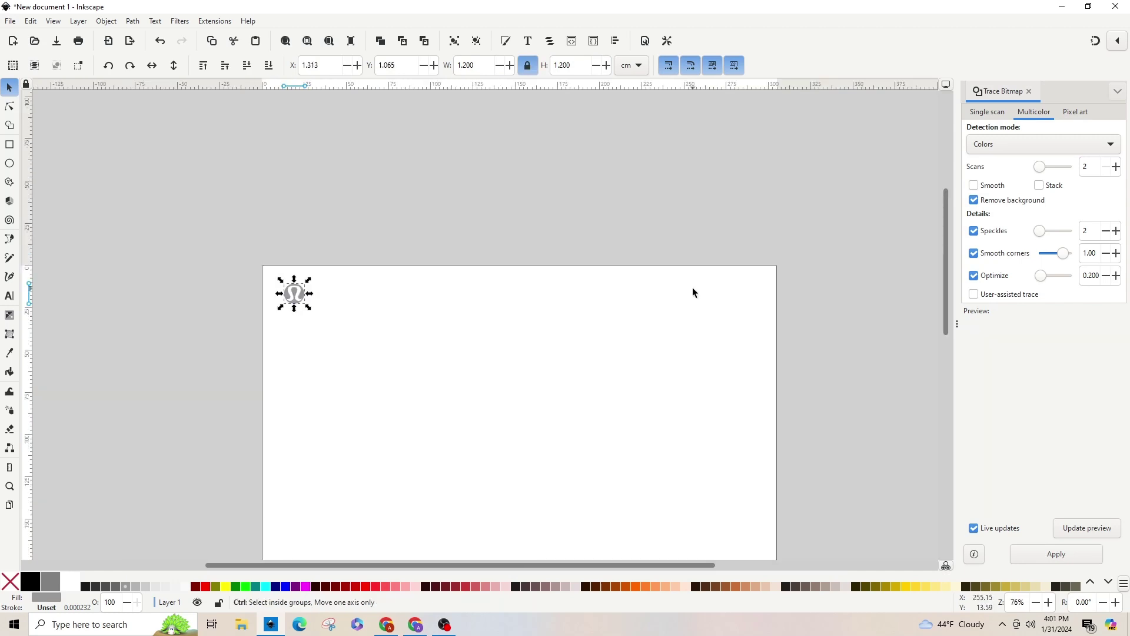
# Step: Open the export settings and set the export area to the selected logo
pyautogui.hotkey('ctrl', 'shift', 'e')
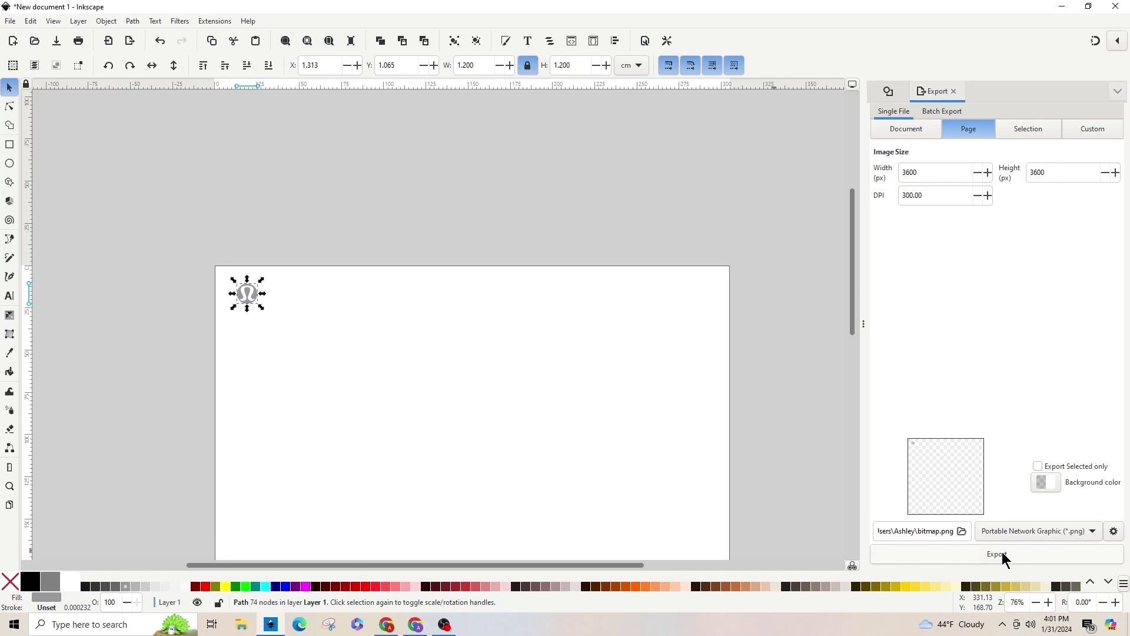
pyautogui.press('Escape')
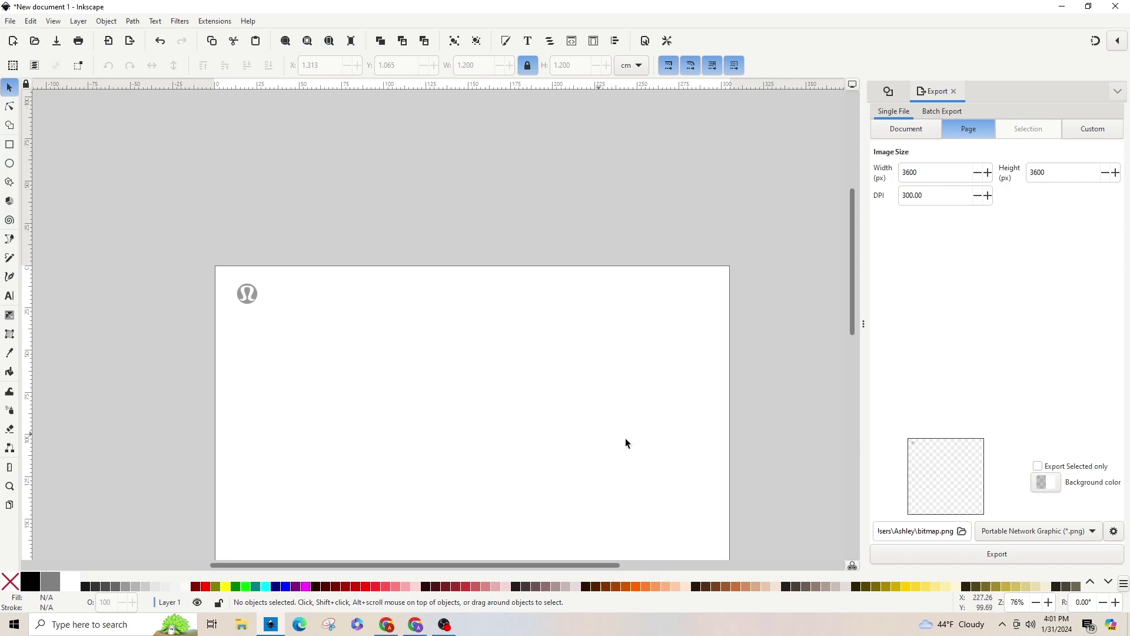
pyautogui.click(250, 302)
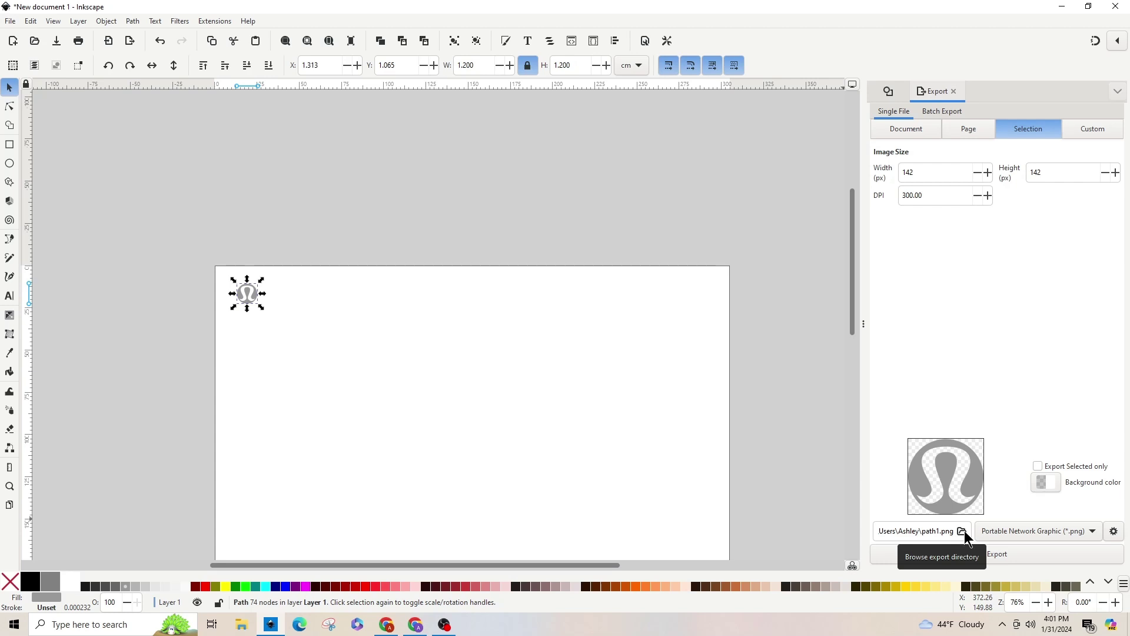
# Step: Choose the Documents library as the export location and name the export file lululemon
pyautogui.click(963, 533)
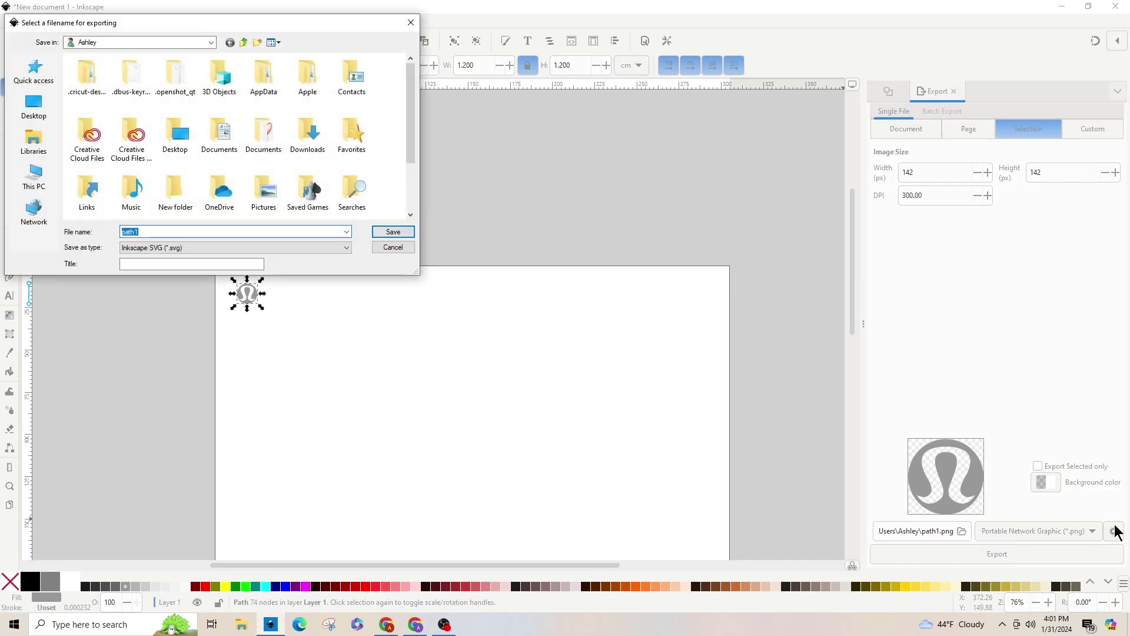
pyautogui.click(34, 147)
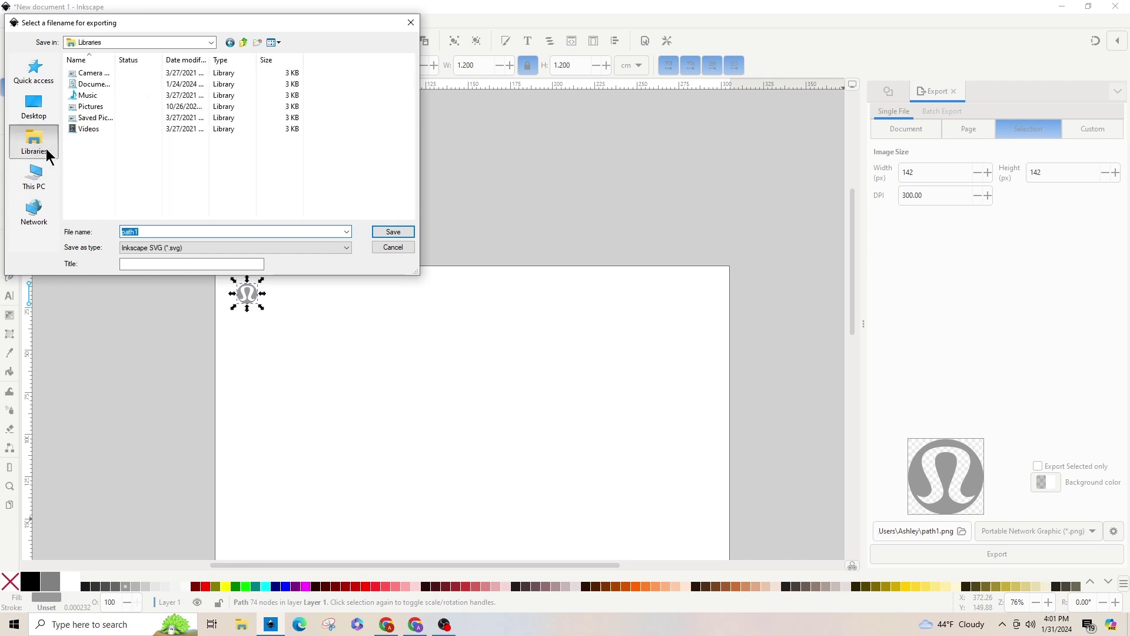
pyautogui.click(97, 87)
pyautogui.doubleClick(95, 85)
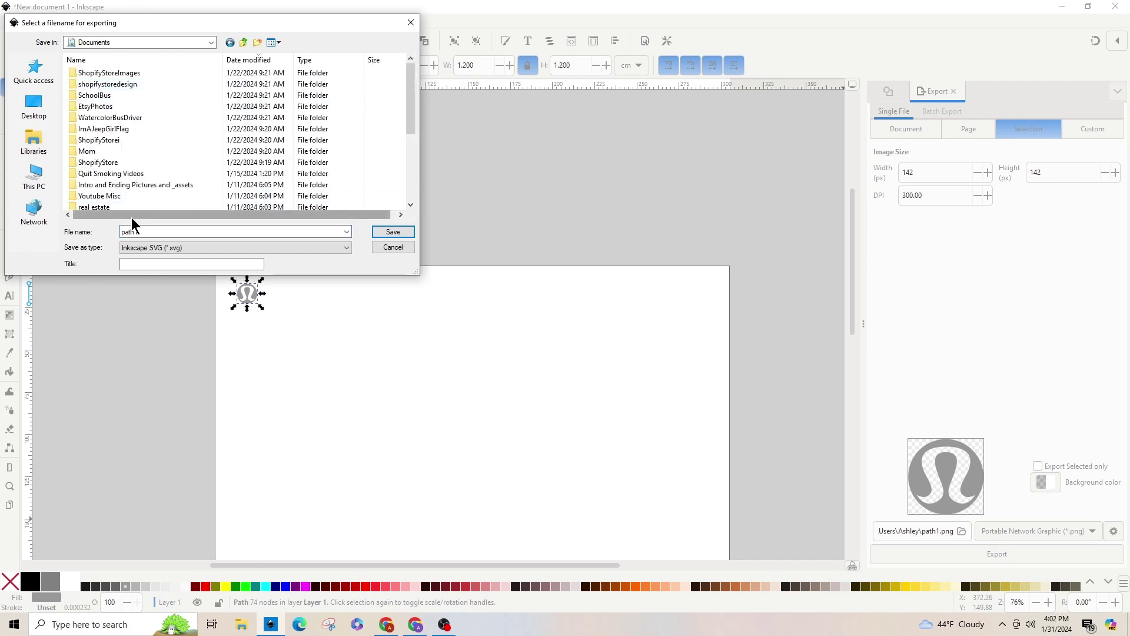
pyautogui.doubleClick(141, 231)
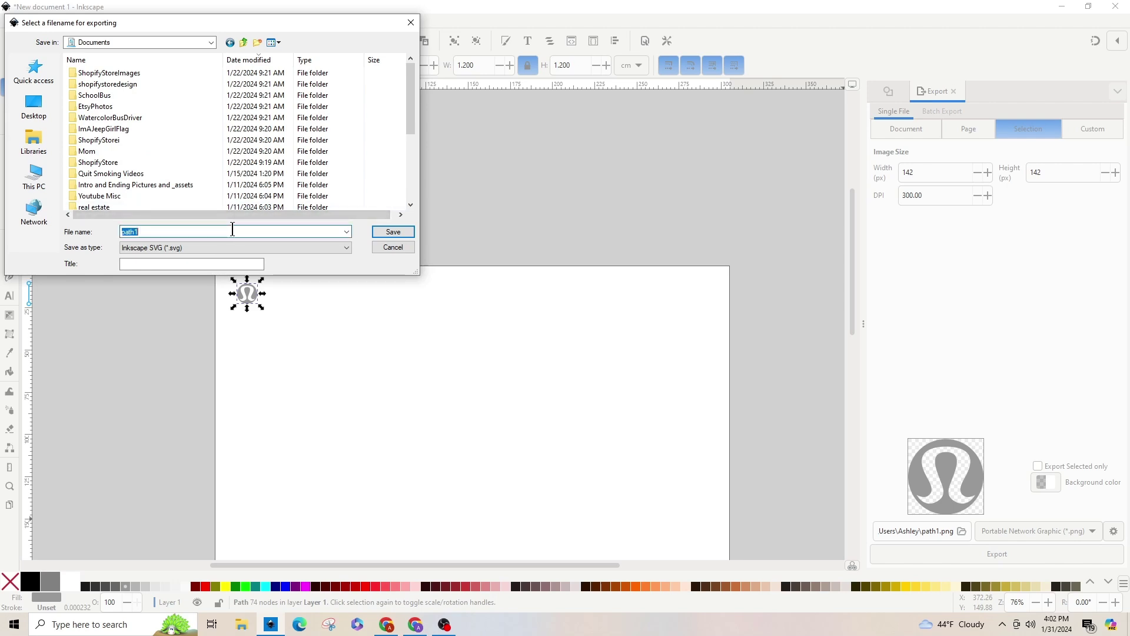
pyautogui.write('lululemon')
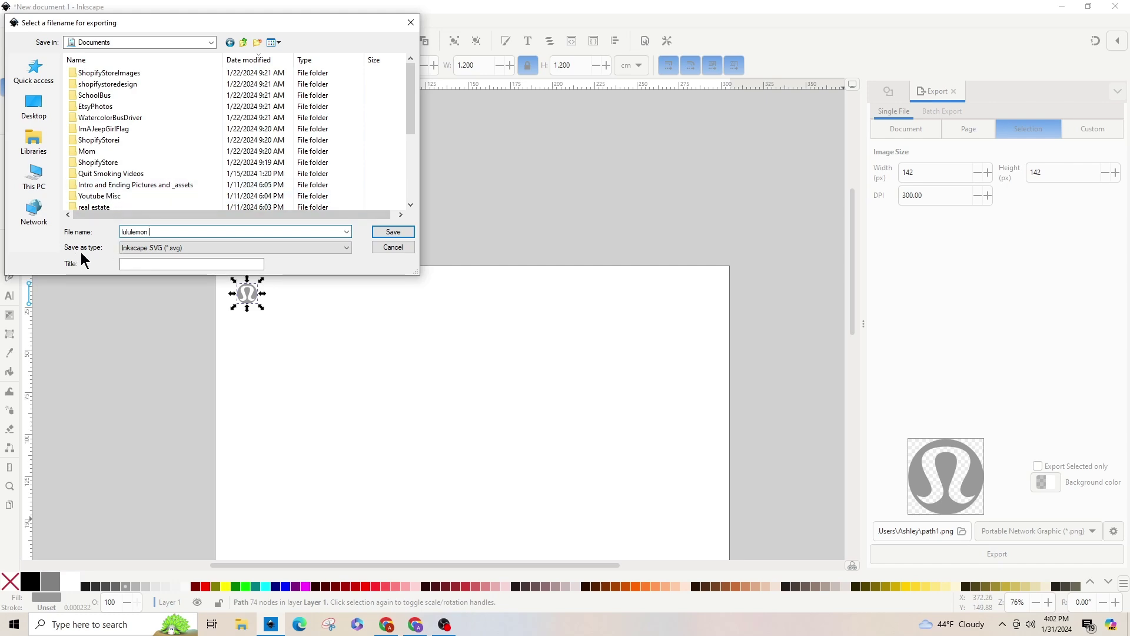
# Step: Choose Plain SVG (*.svg) as the export file type and save the file choice
pyautogui.click(172, 248)
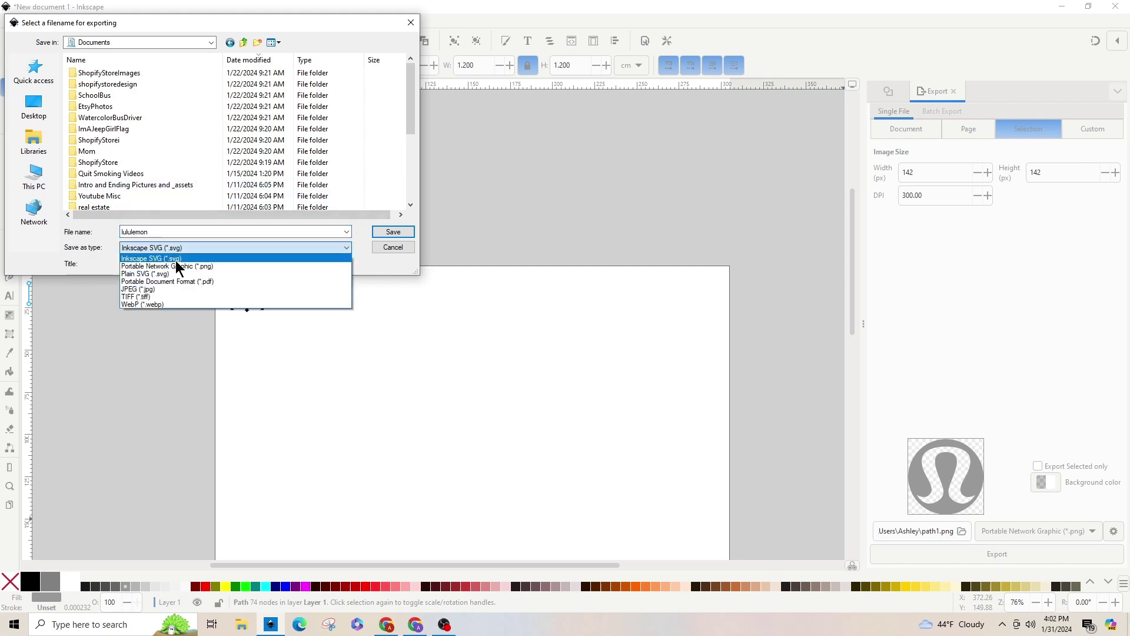
pyautogui.click(153, 275)
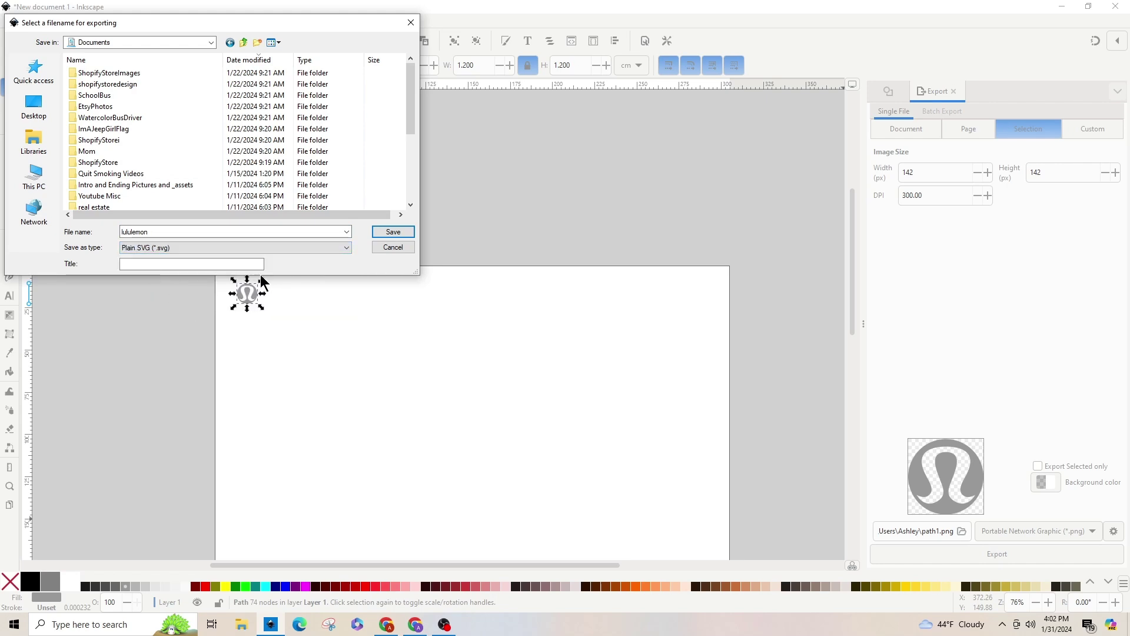
pyautogui.click(393, 232)
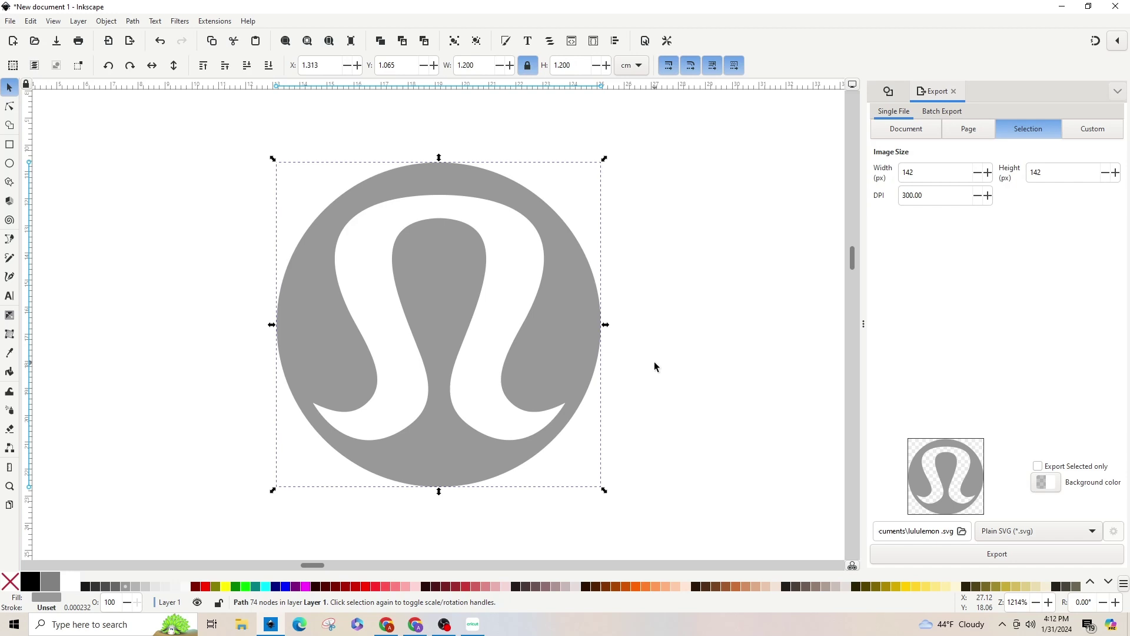
# Step: Switch to Cricut Design Space, start a new project and open the file browser for an image upload
pyautogui.click(473, 624)
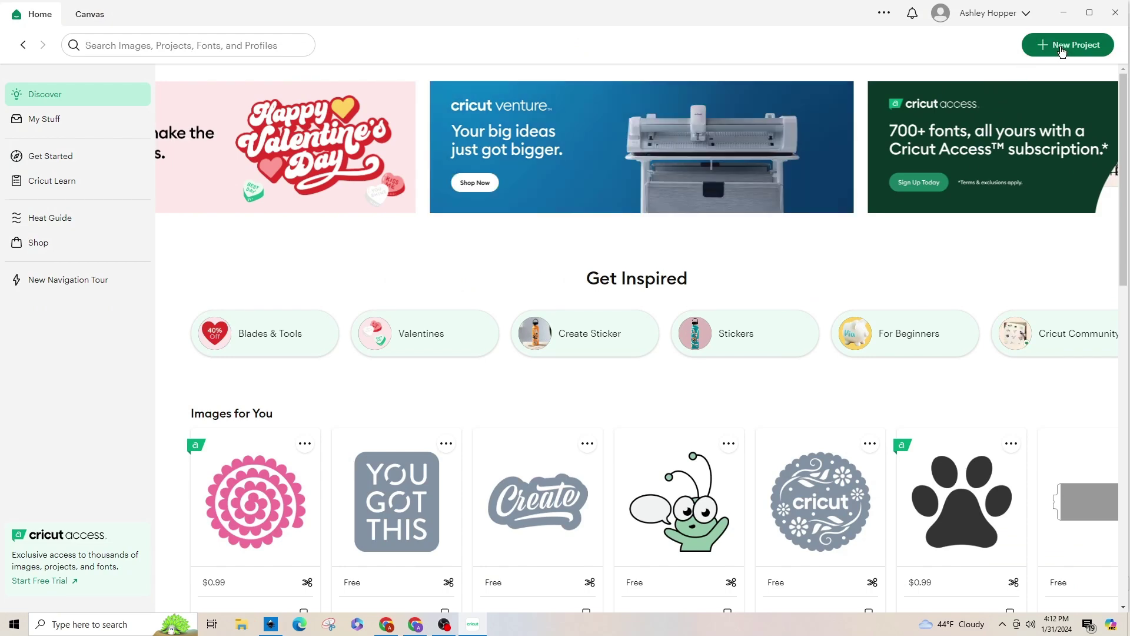
pyautogui.click(1061, 56)
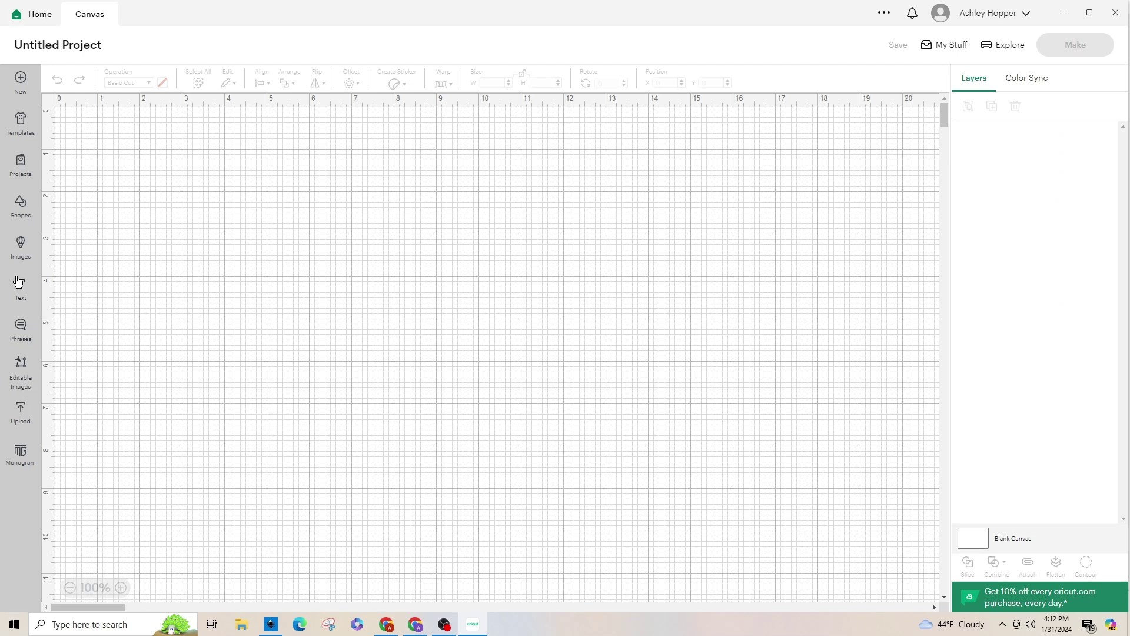
pyautogui.click(21, 415)
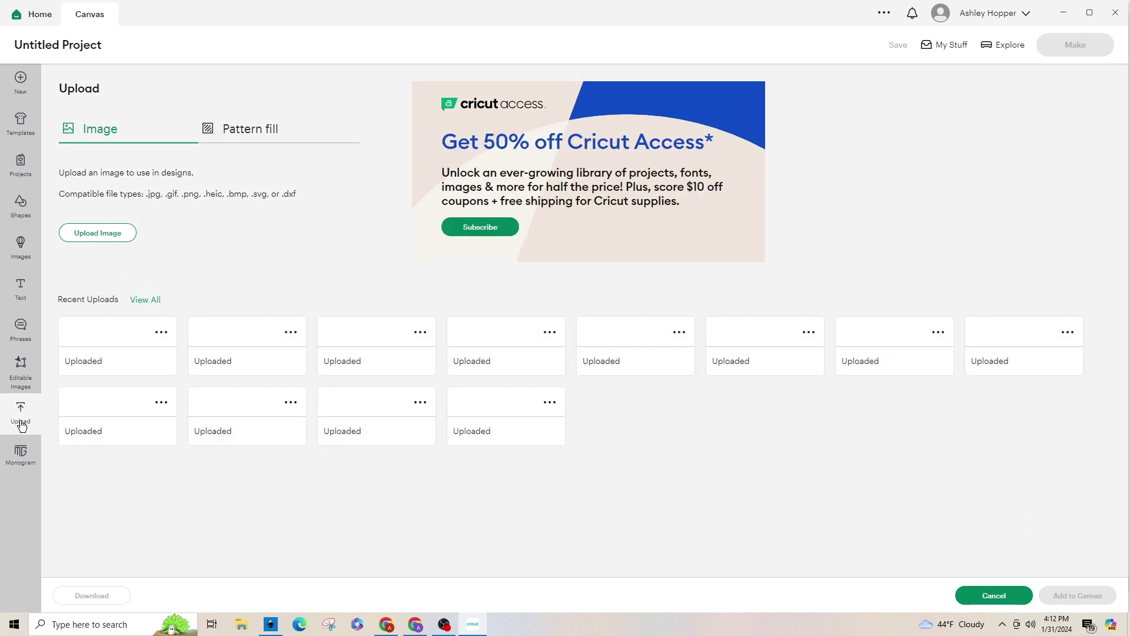
pyautogui.click(92, 236)
pyautogui.click(571, 291)
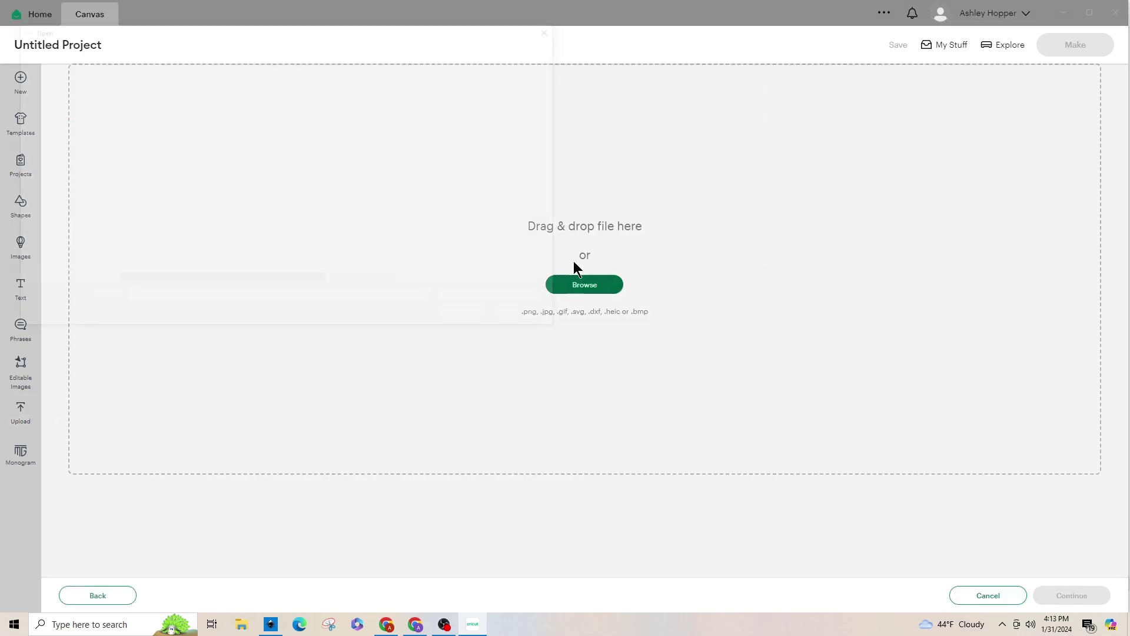
# Step: Select lululemon .svg from the OneDrive Documents folder and upload it as an image
pyautogui.scroll(3, 14, 262)
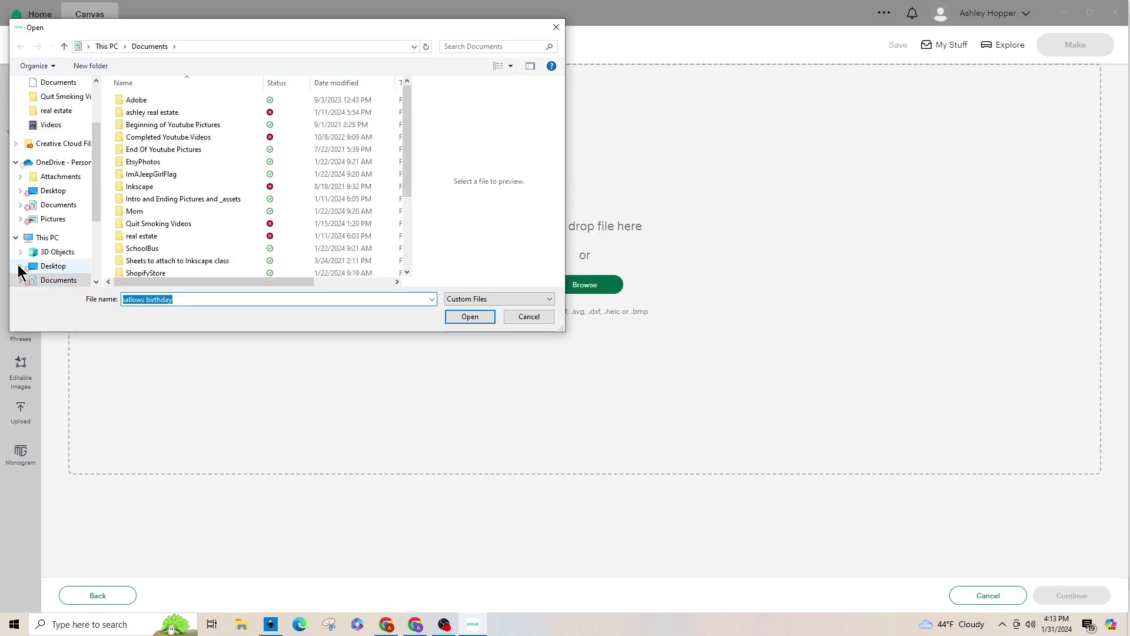
pyautogui.click(44, 205)
pyautogui.click(180, 301)
pyautogui.doubleClick(181, 301)
pyautogui.moveTo(158, 301); pyautogui.dragTo(103, 303)
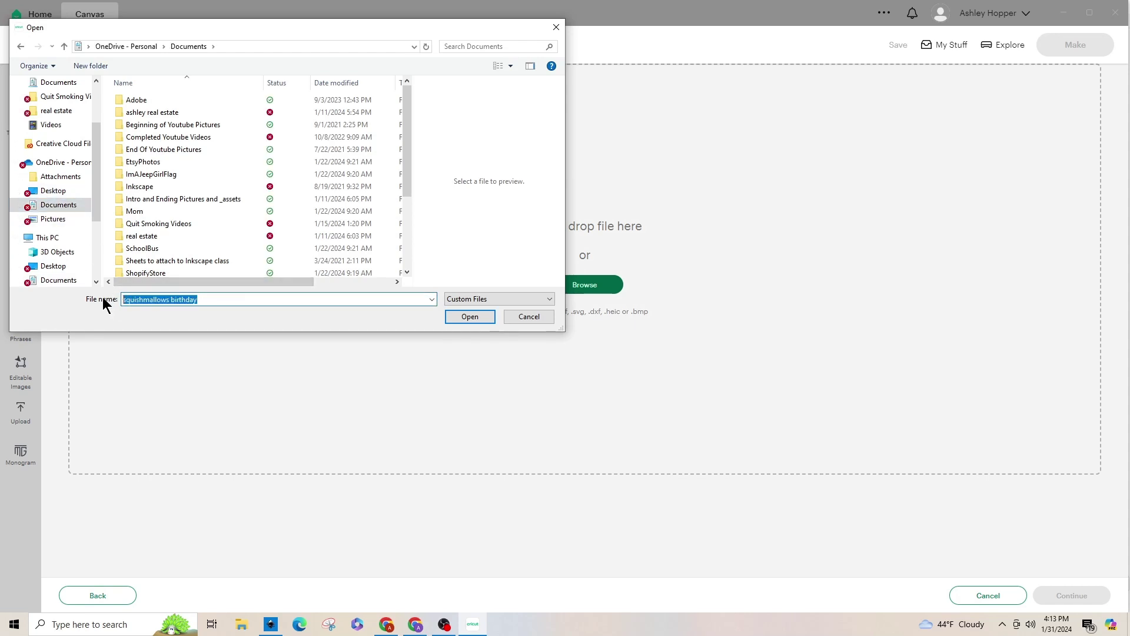
pyautogui.write('lul')
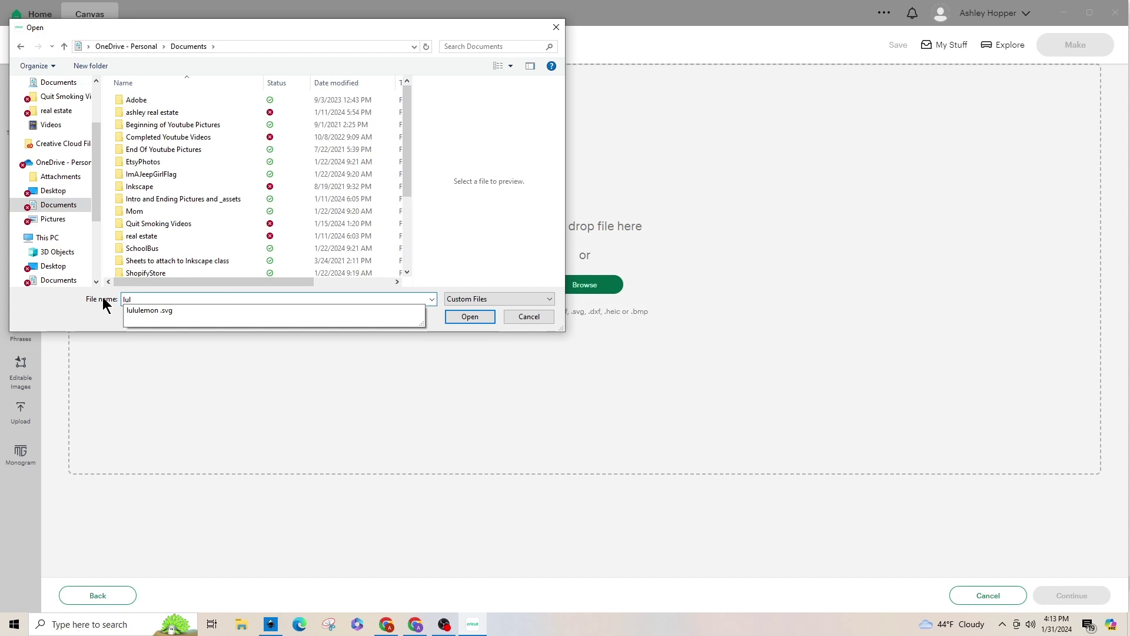
pyautogui.click(148, 307)
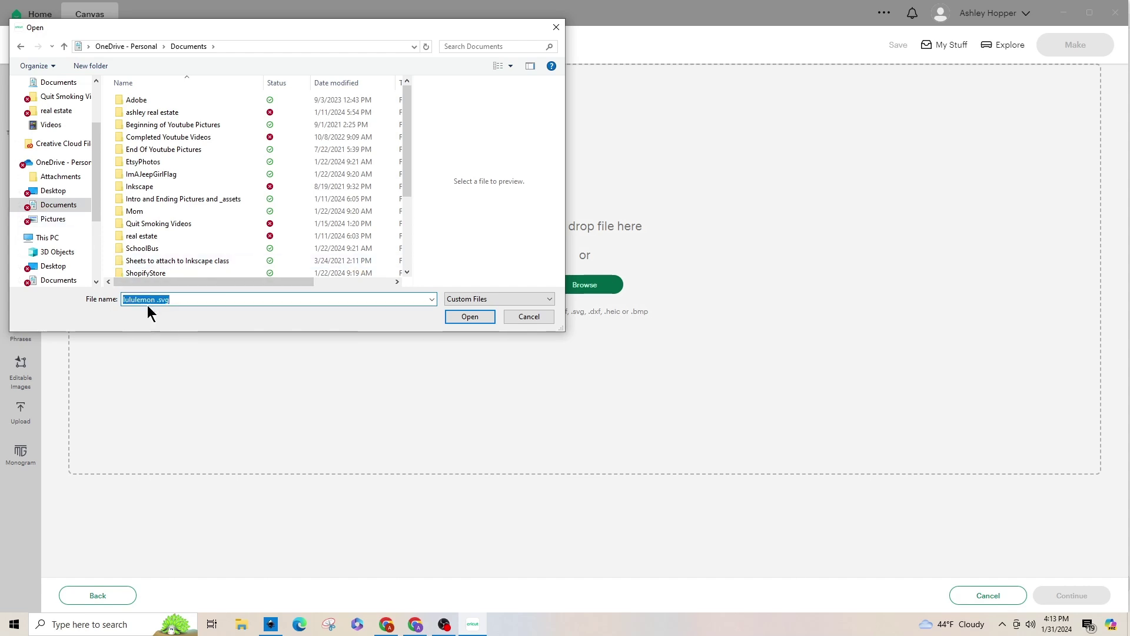
pyautogui.click(472, 318)
pyautogui.click(1065, 596)
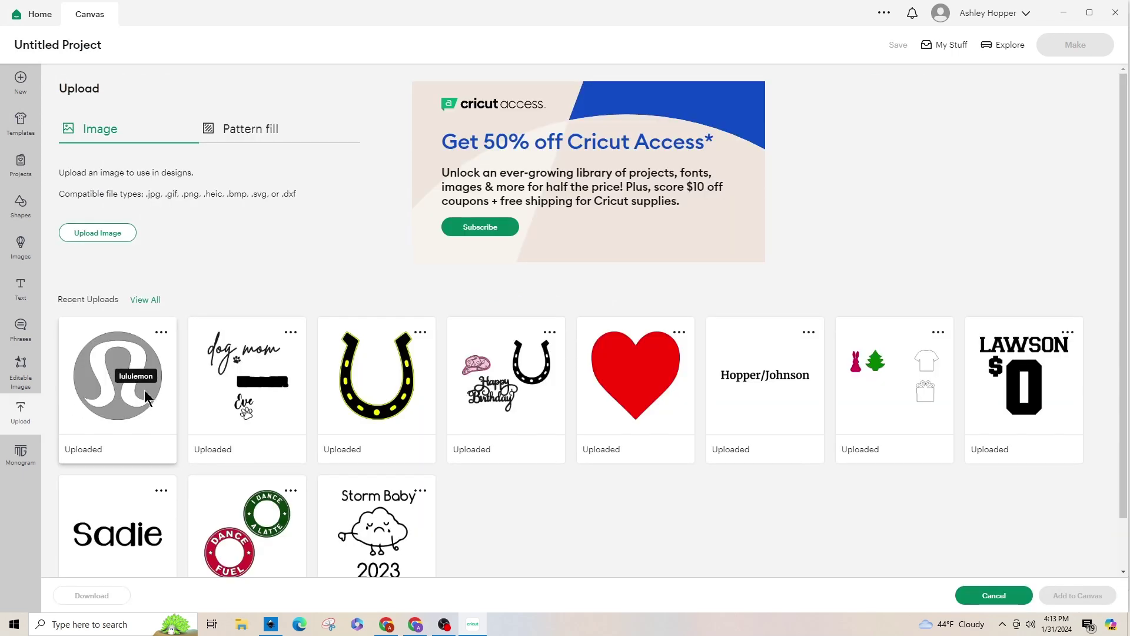
# Step: Add the uploaded lululemon image to the canvas and move it to about X 13.4, Y 5 inches
pyautogui.click(124, 411)
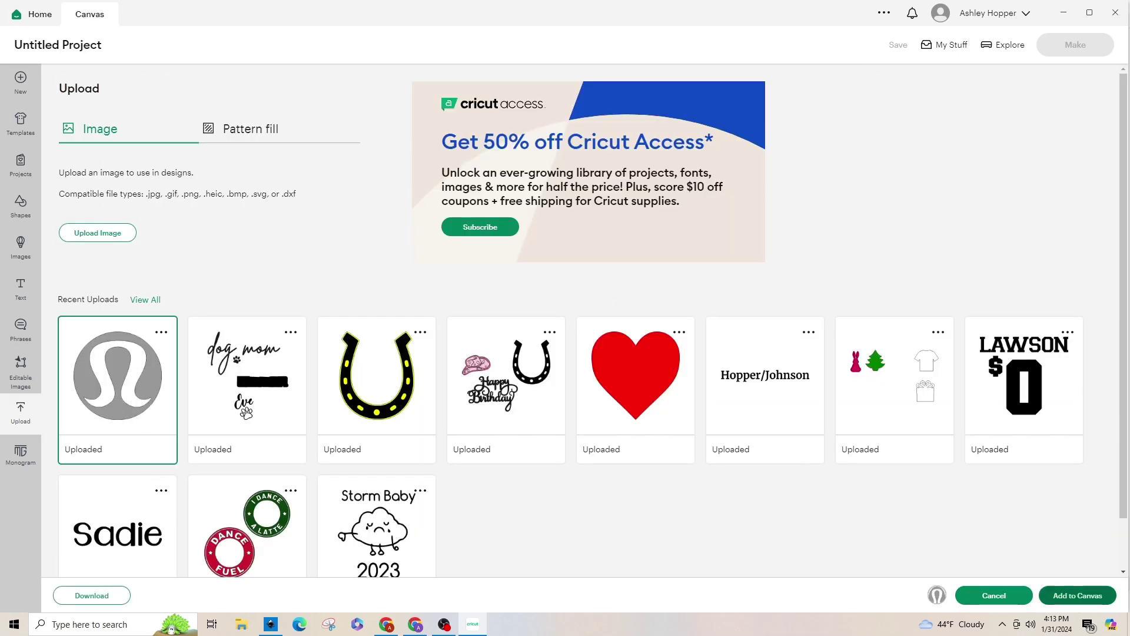
pyautogui.click(1087, 596)
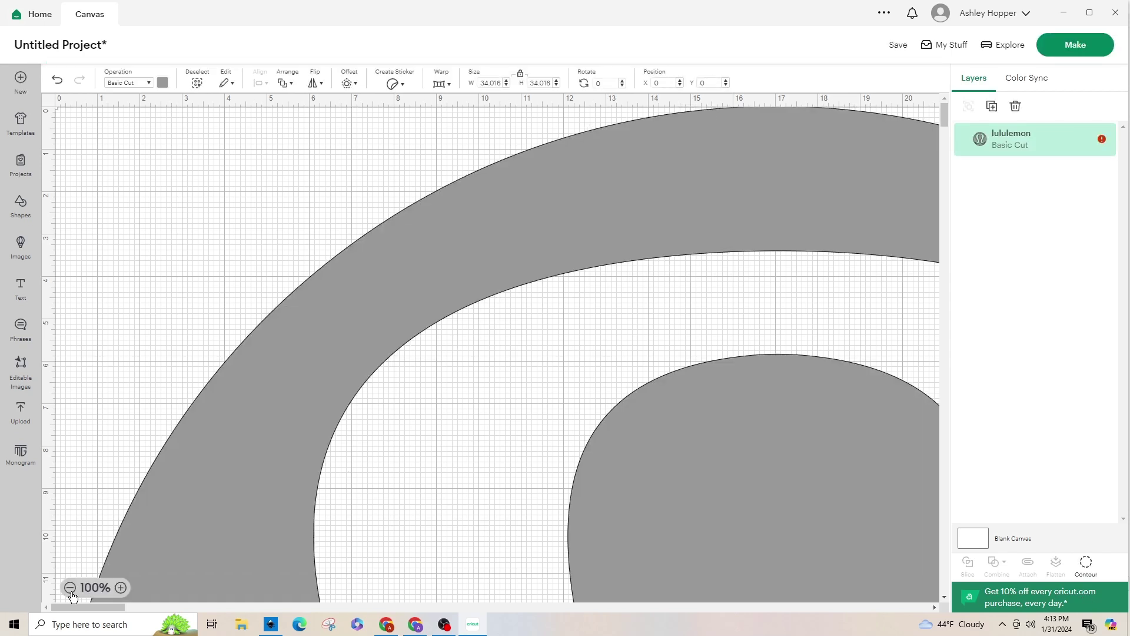
pyautogui.click(71, 590)
pyautogui.click(71, 590)
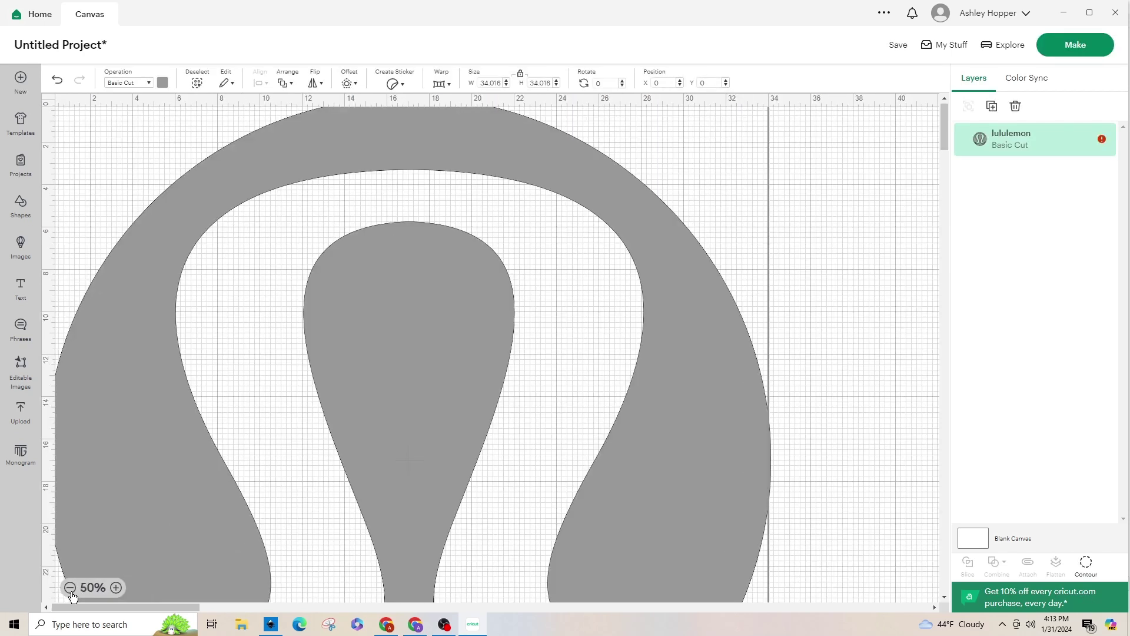
pyautogui.click(71, 589)
pyautogui.moveTo(207, 434); pyautogui.dragTo(343, 487)
# Step: Switch to Inkscape and change the logo's dimension units from centimetres to inches
pyautogui.doubleClick(493, 83)
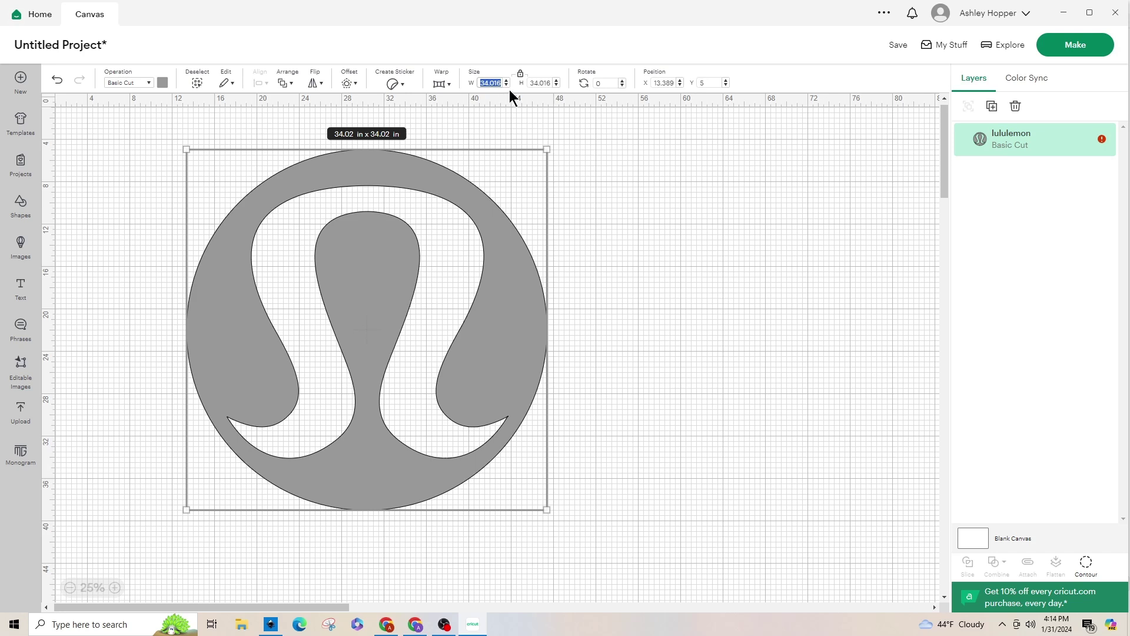
pyautogui.click(270, 624)
pyautogui.click(270, 624)
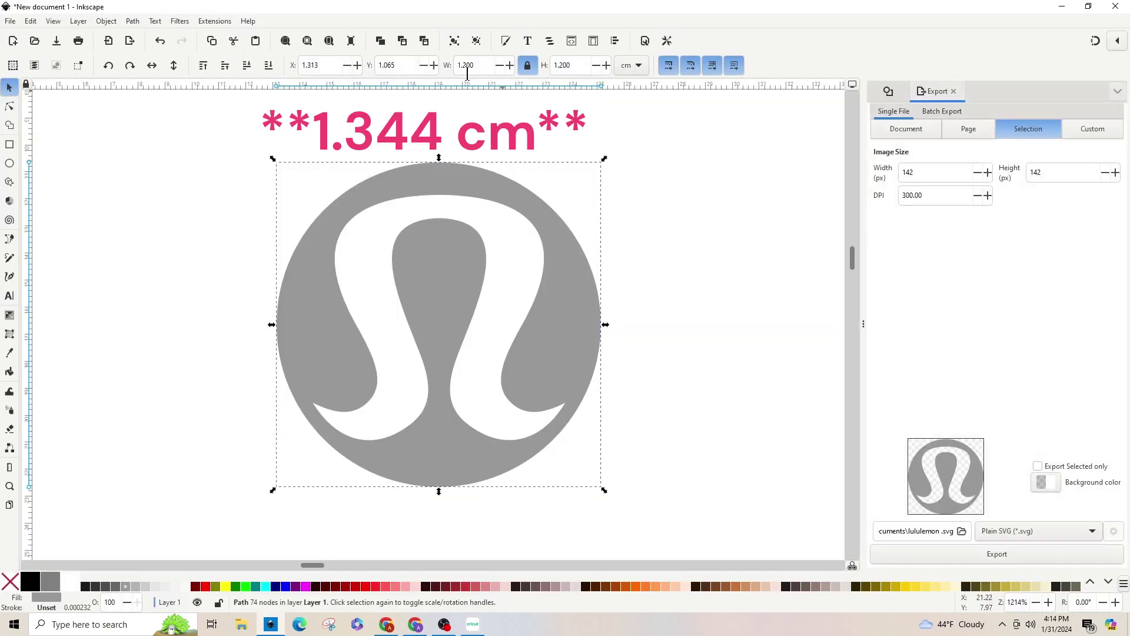
pyautogui.moveTo(270, 624)
pyautogui.click(633, 69)
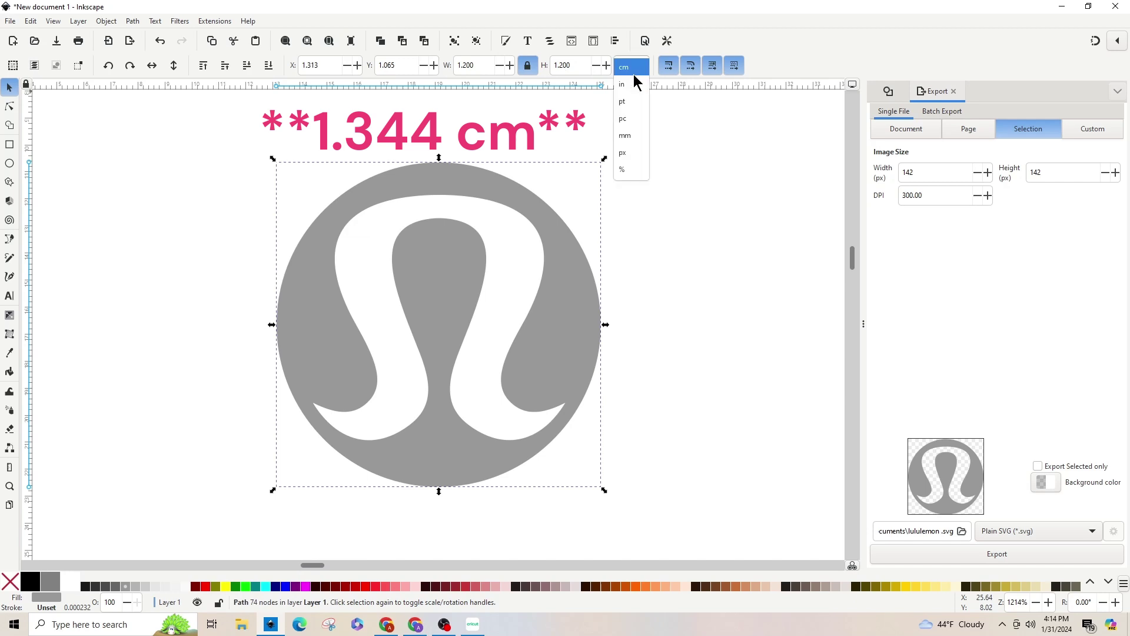
pyautogui.click(633, 87)
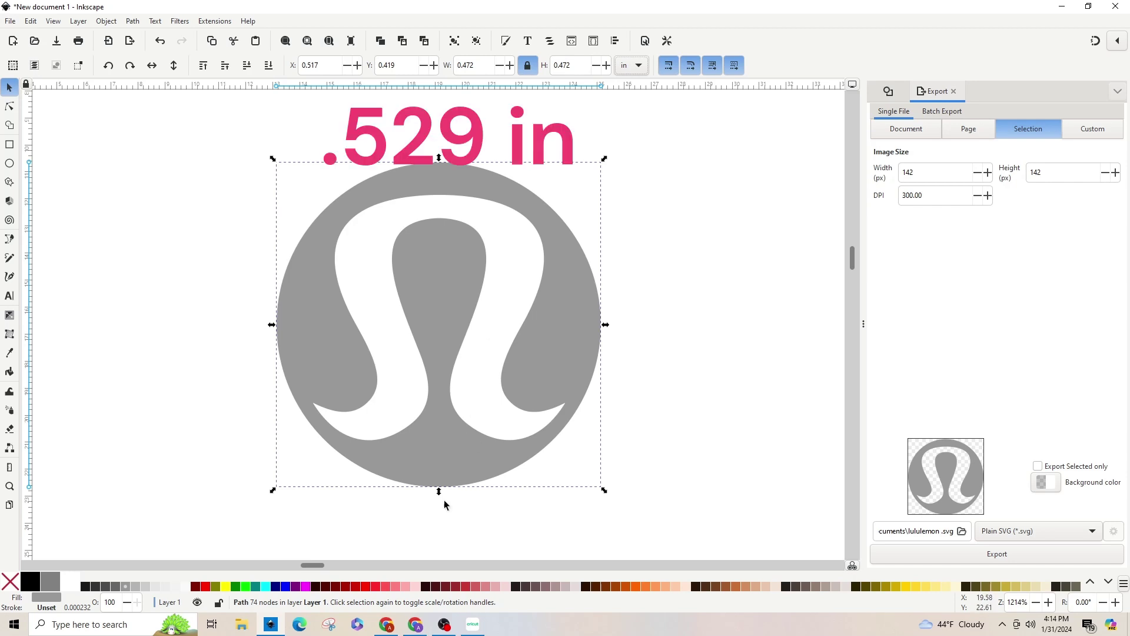
# Step: Switch back to Cricut Design Space and set the logo's width to .472 inches
pyautogui.click(473, 624)
pyautogui.click(484, 83)
pyautogui.press('BackSpace')
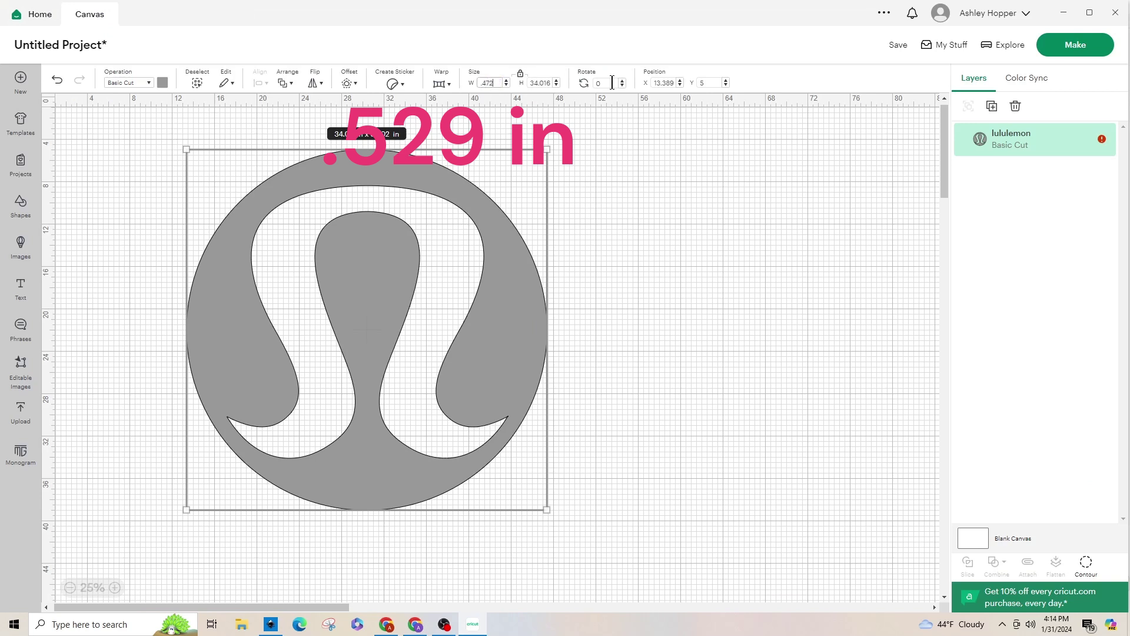
pyautogui.write('.472')
pyautogui.press('Return')
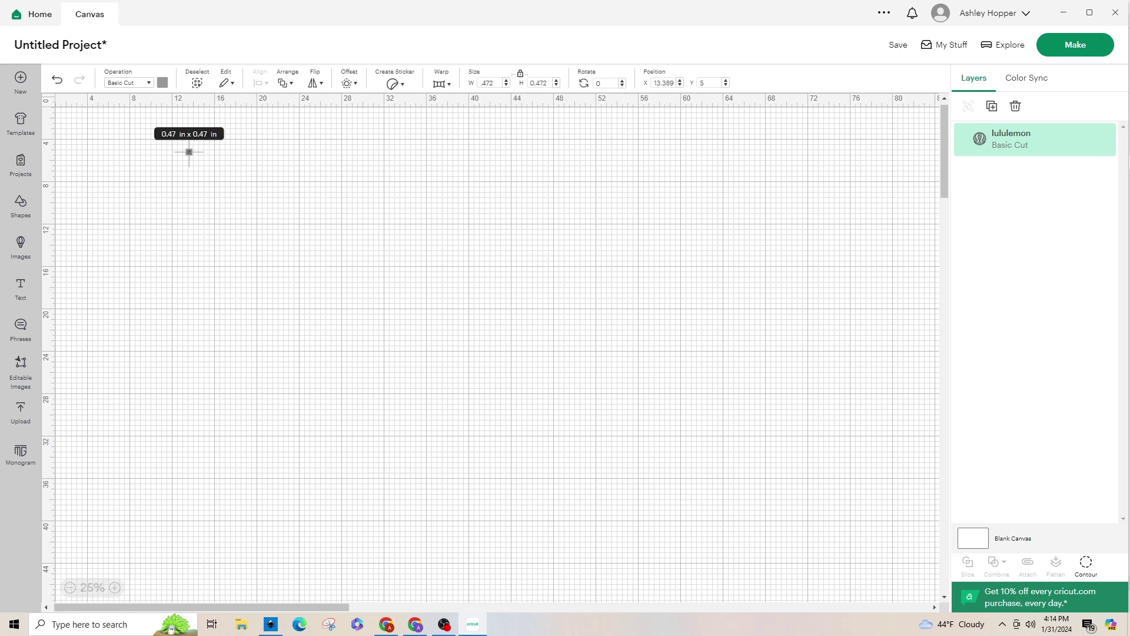
# Step: Prepare the project for cutting, turn on Mirror for the mat and continue to the machine connection
pyautogui.click(1094, 46)
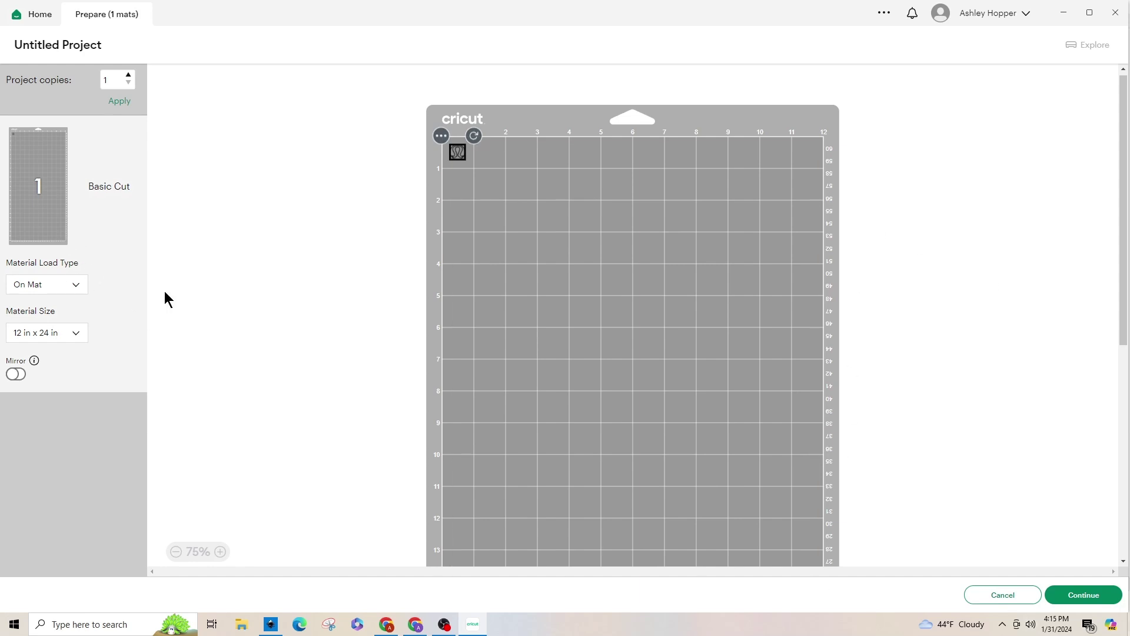
pyautogui.click(11, 379)
pyautogui.moveTo(35, 362)
pyautogui.click(1088, 596)
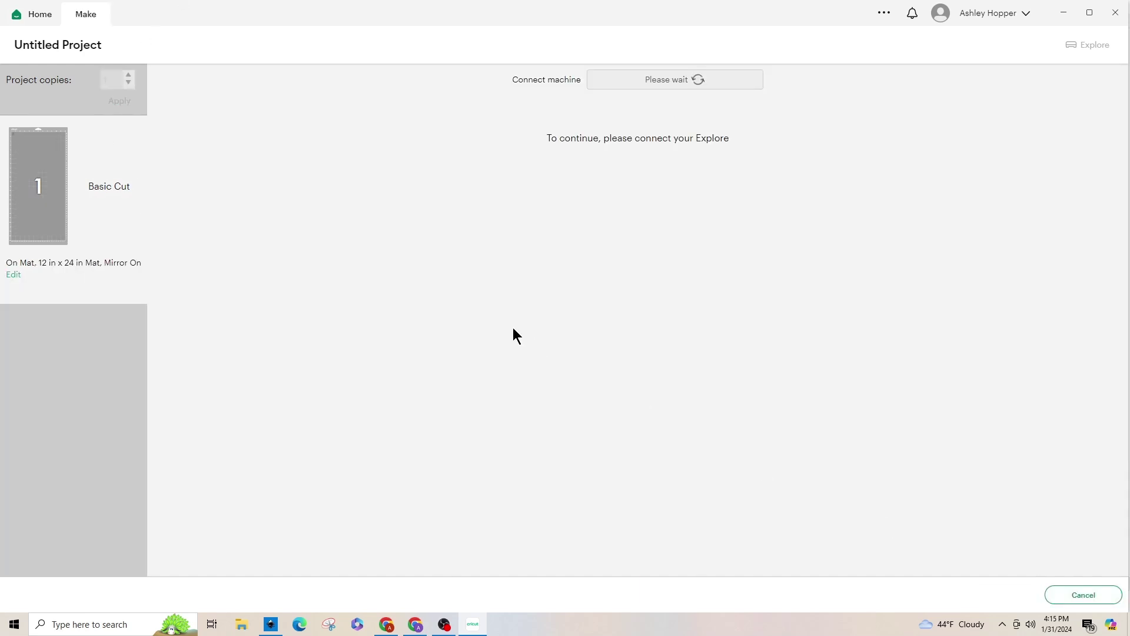